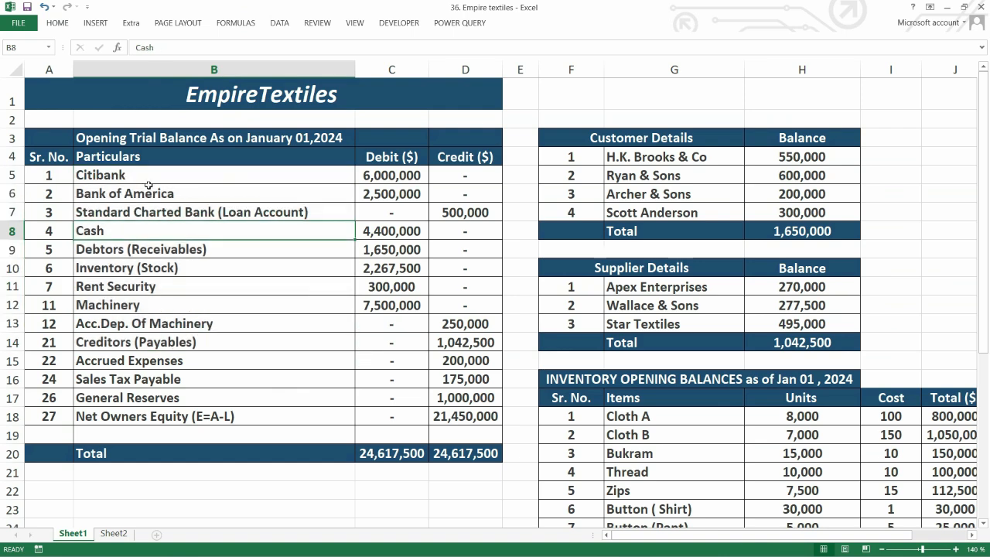
Copy the Citibank account name from the opening trial balance and switch to QuickBooks
click(150, 174)
click(158, 202)
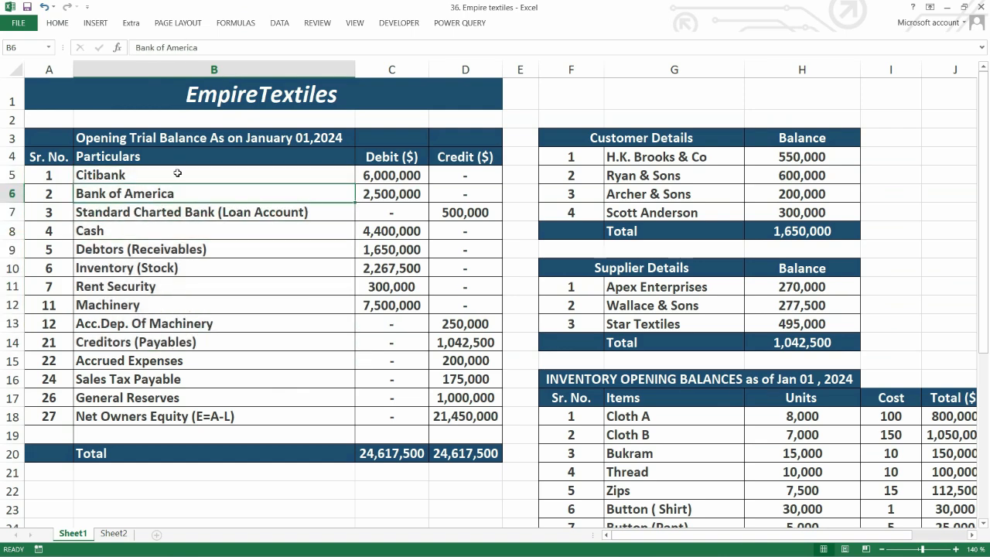
click(177, 173)
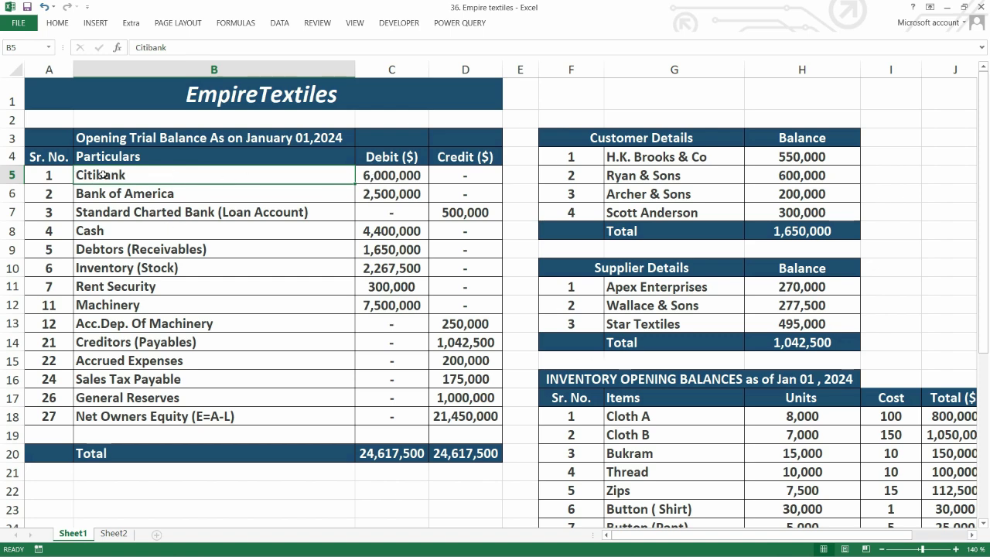
key(ctrl+c)
key(alt+Tab)
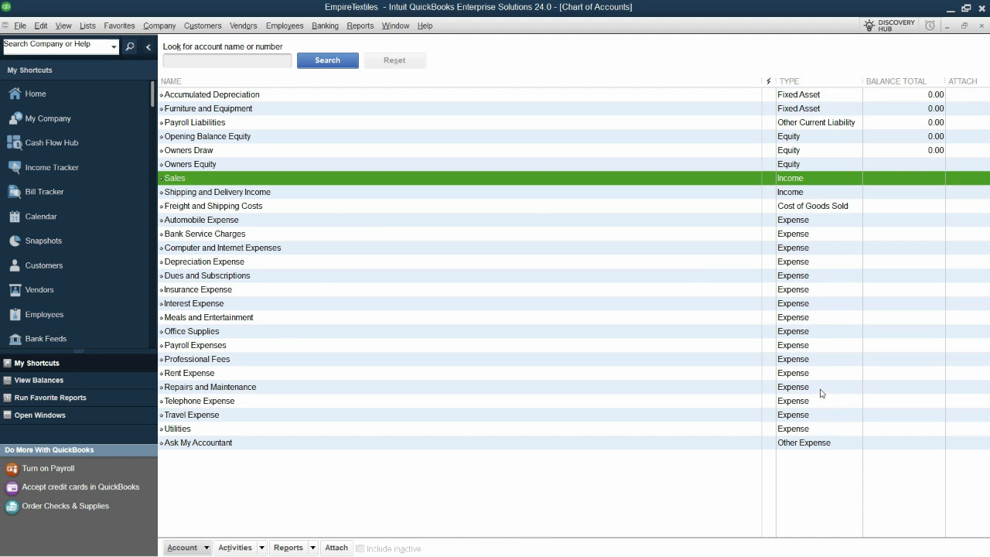
Start a new account of type Bank in the chart of accounts and name it Citibank
click(203, 547)
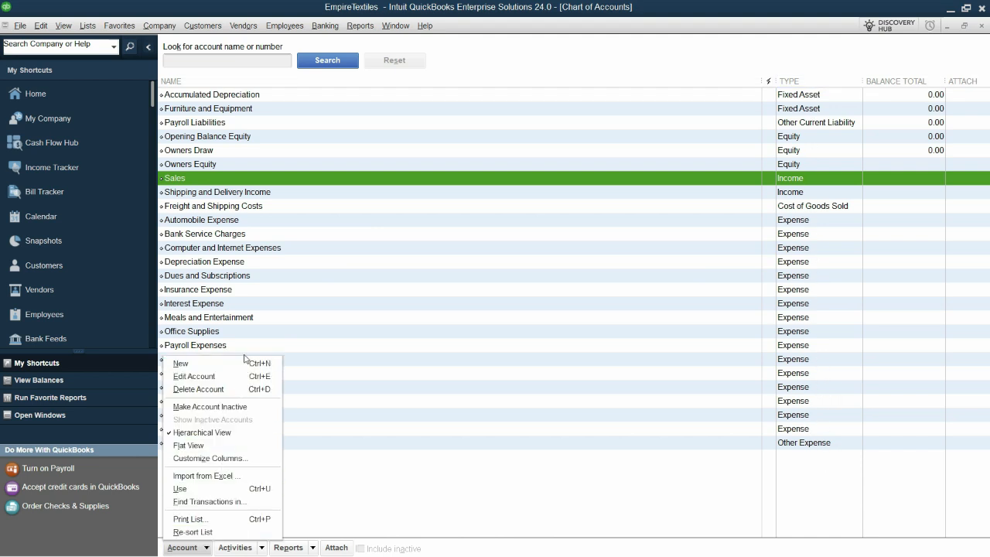
click(495, 302)
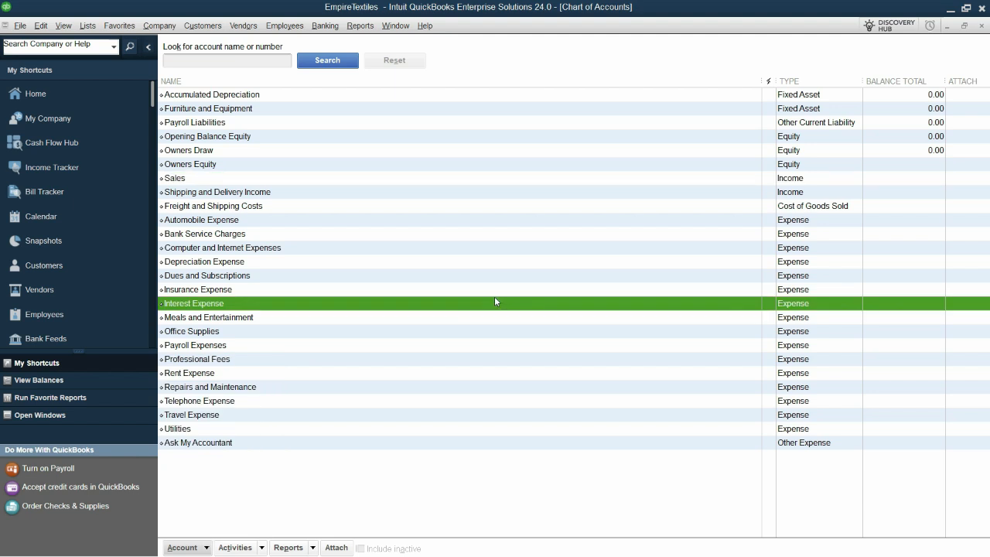
key(ctrl+n)
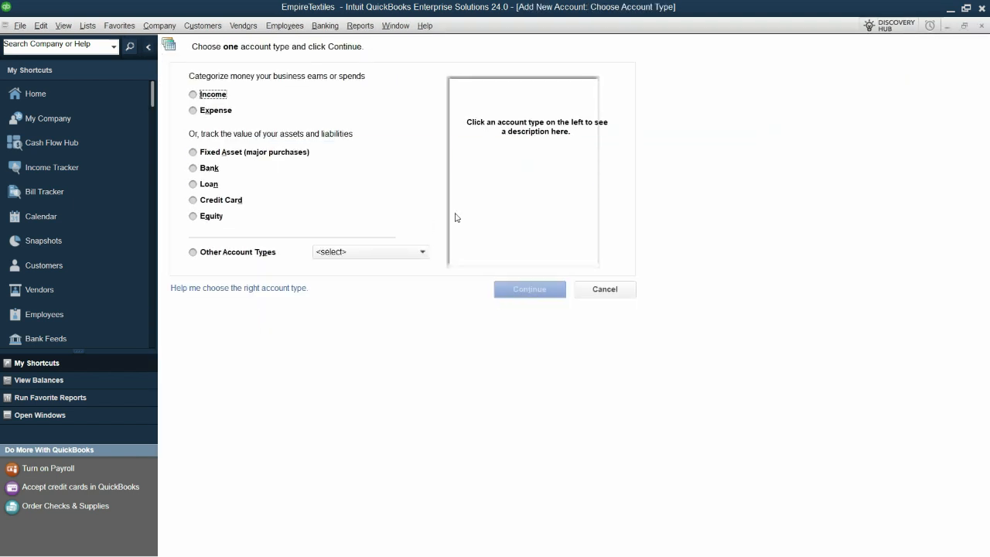
click(209, 168)
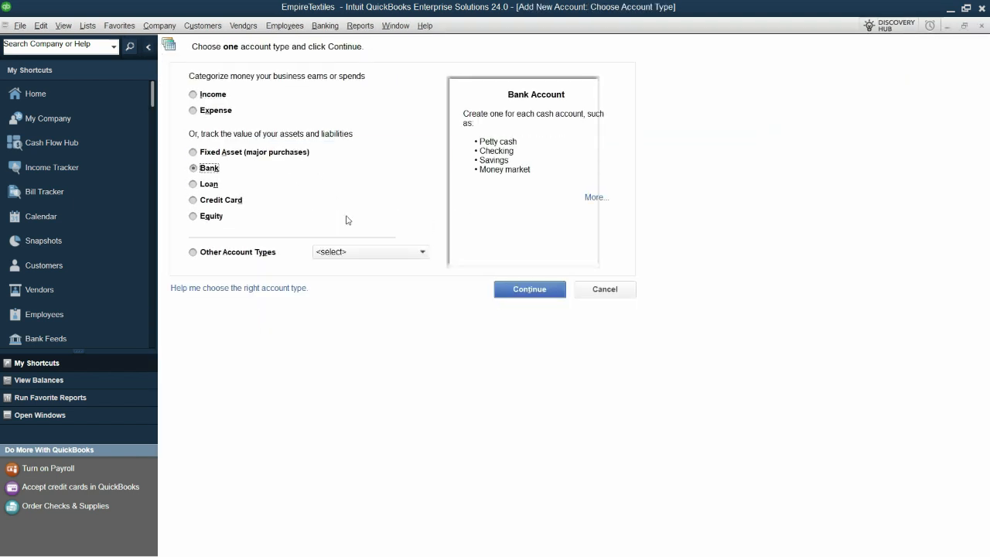
key(Return)
text(Citibank)
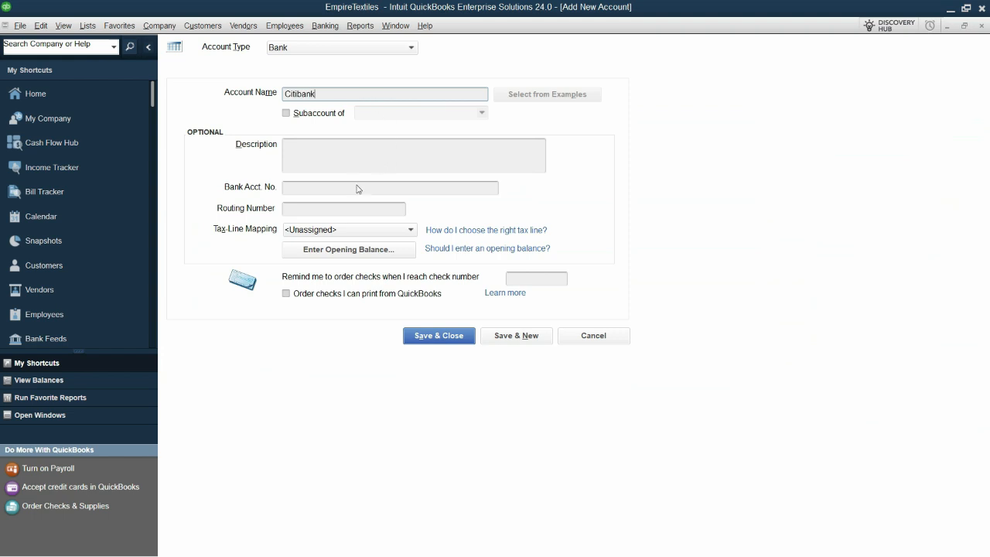
Enter a statement ending balance of 6,000,000 for Citibank with the ending date 01-01-2024
click(348, 249)
text(6000000)
key(Tab)
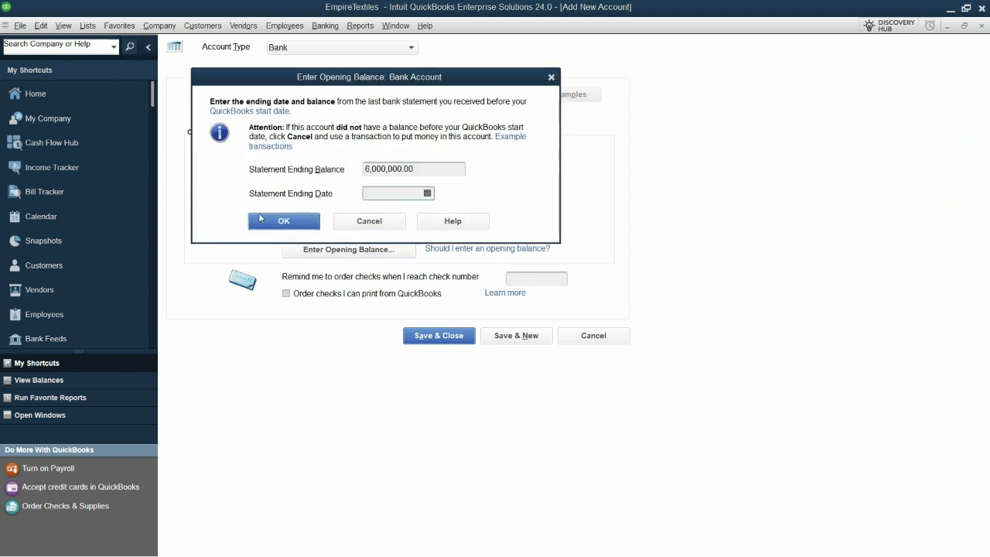
click(392, 194)
key(alt+Tab)
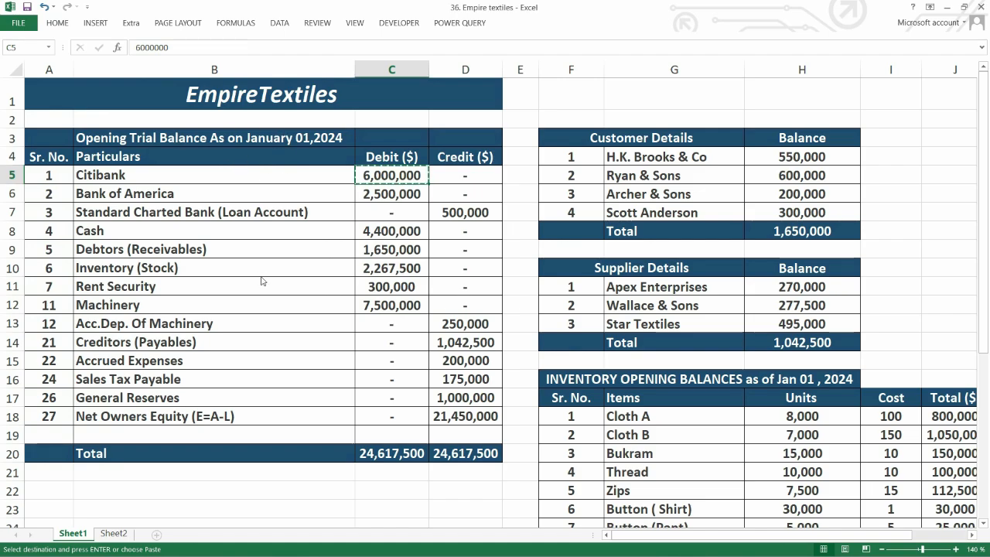
key(alt+Tab)
text(01)
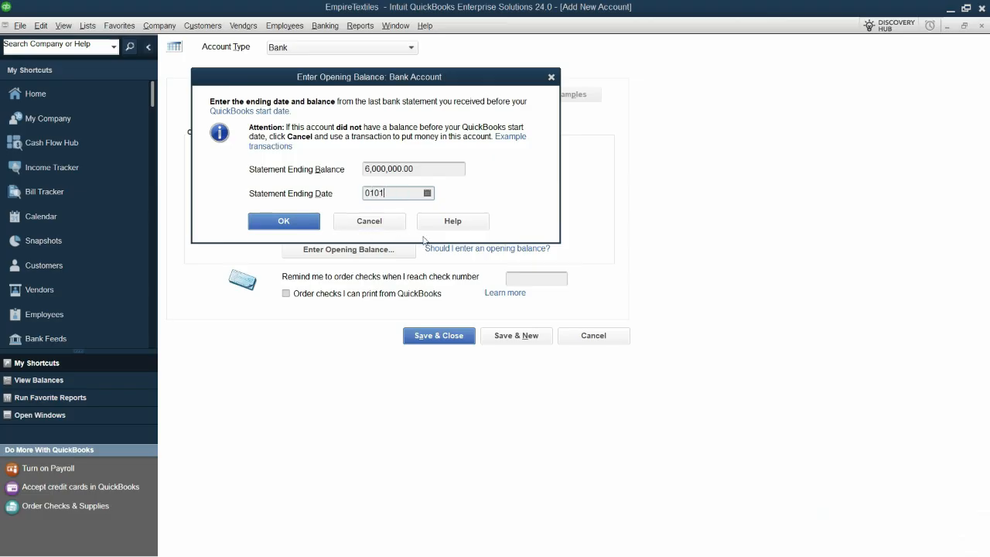
text(-01-2024)
key(Tab)
click(312, 221)
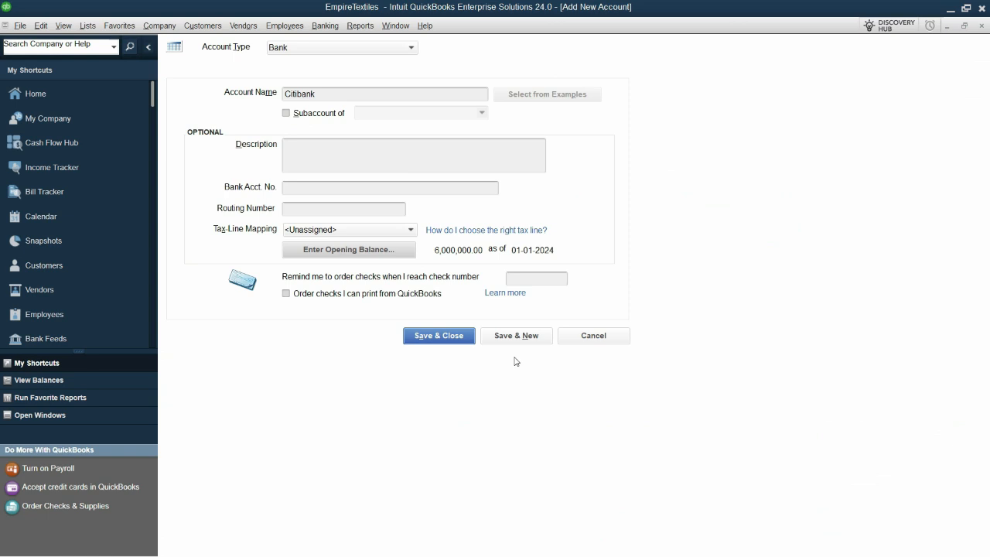
Save the Citibank account, accepting its past transaction date, and close the blank new account form
click(519, 344)
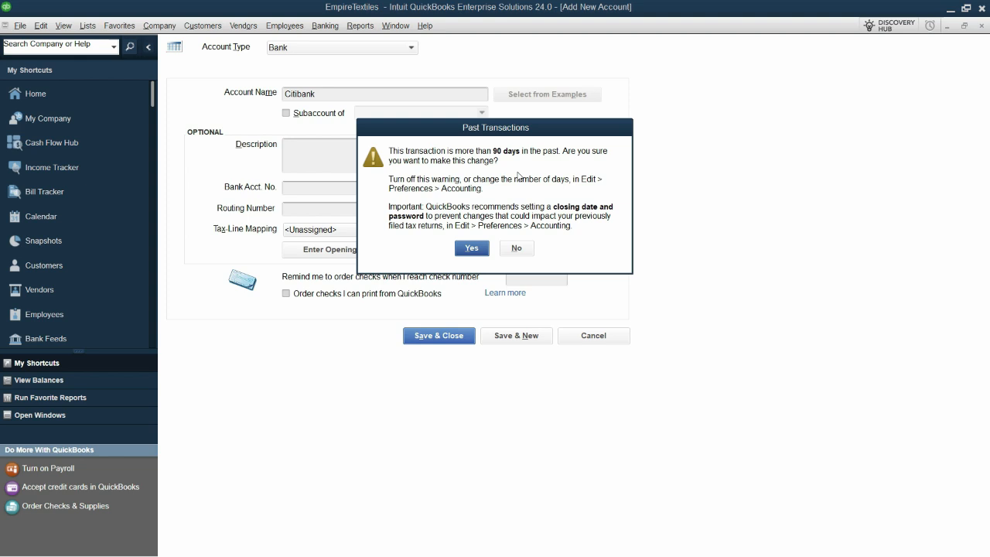
click(472, 247)
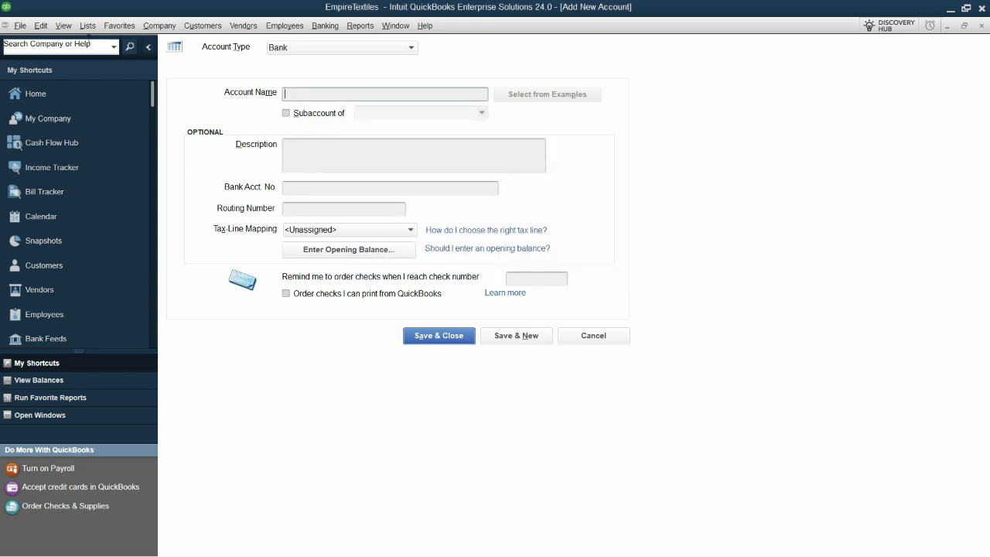
click(605, 337)
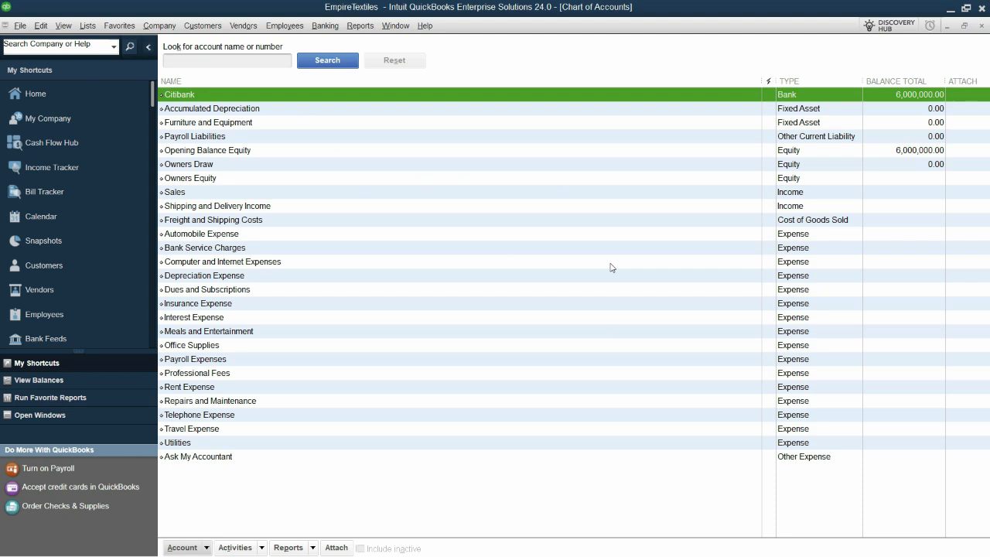
Turn off the date warnings for past and future transactions in the company's Accounting preferences
click(47, 30)
click(38, 24)
click(38, 24)
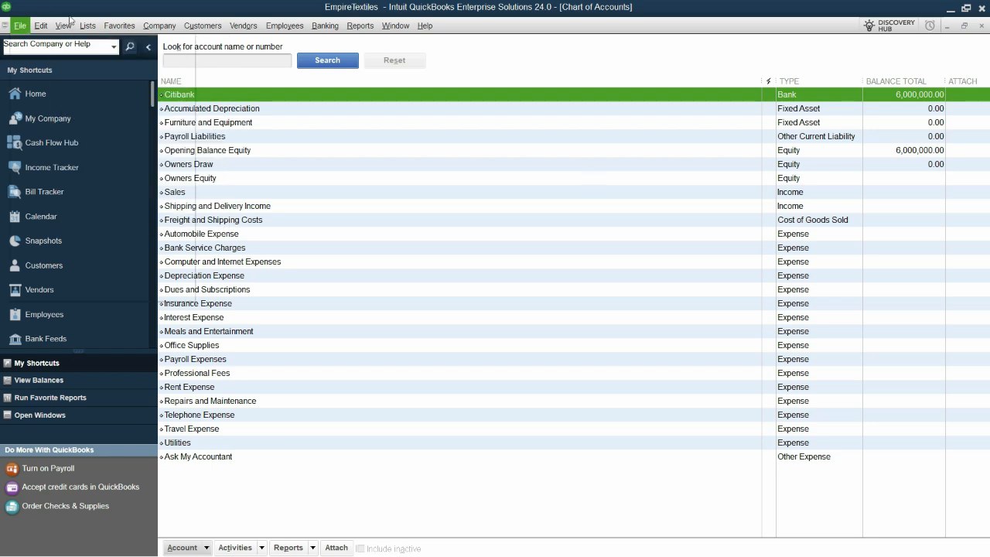
mouse_move(35, 32)
click(73, 267)
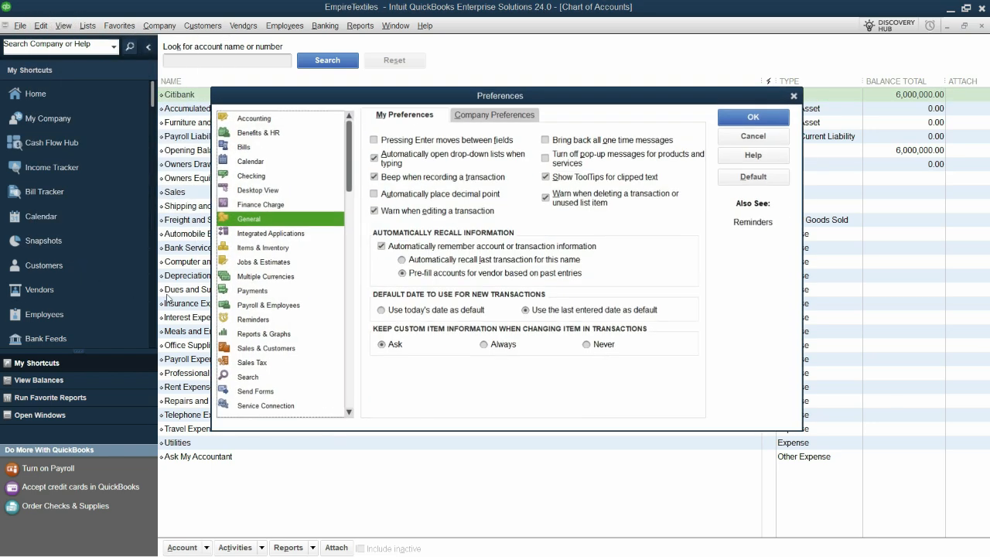
click(292, 119)
click(493, 115)
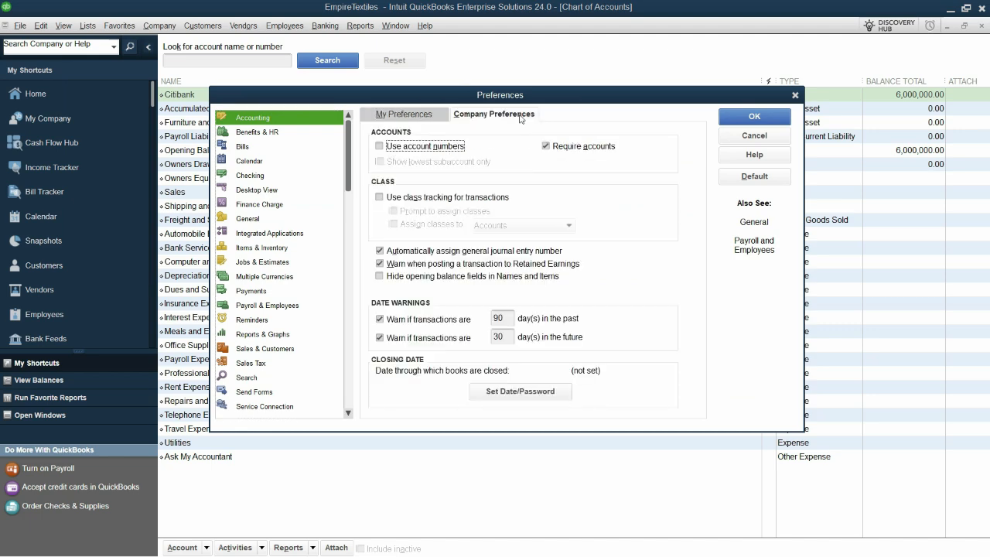
click(379, 318)
click(379, 337)
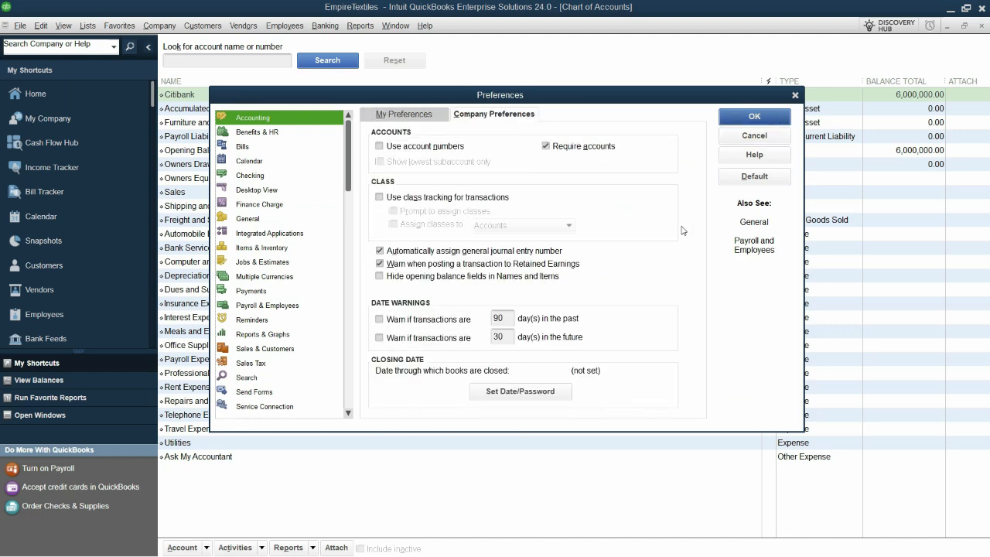
click(775, 118)
Create a new Bank-type account in QuickBooks, naming it Bank of America by copying the name from the Excel trial balance
key(ctrl+n)
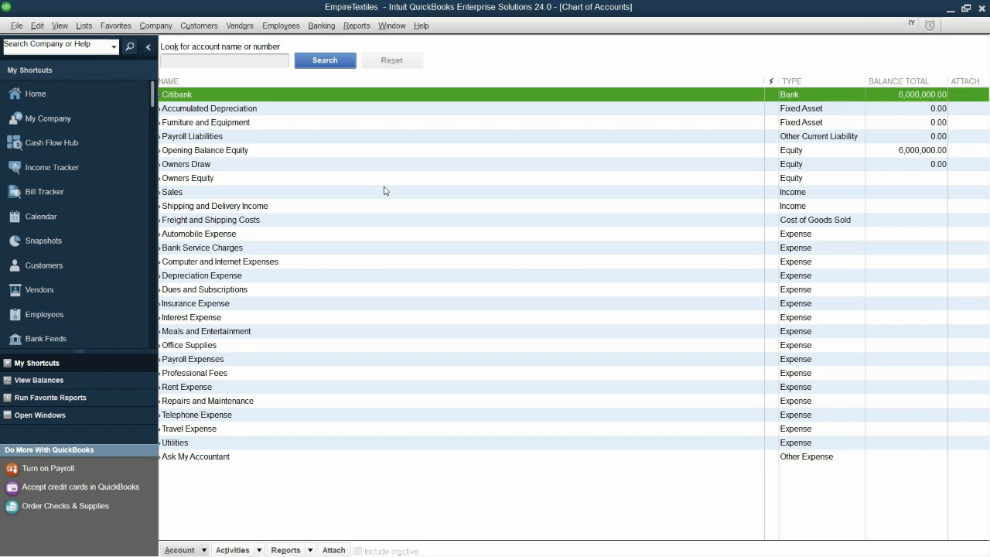
key(alt+Tab)
click(141, 193)
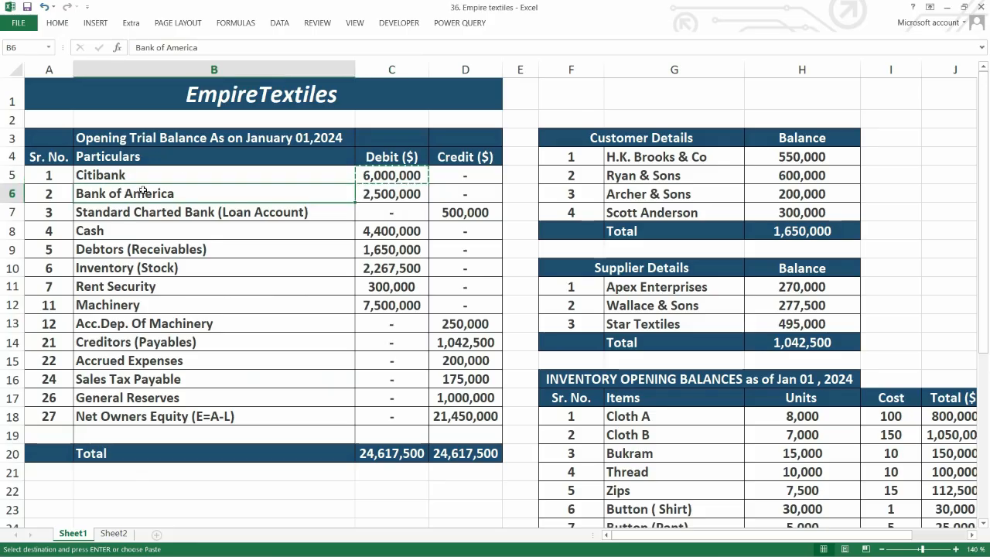
key(ctrl+c)
key(alt+Tab)
click(215, 174)
click(529, 289)
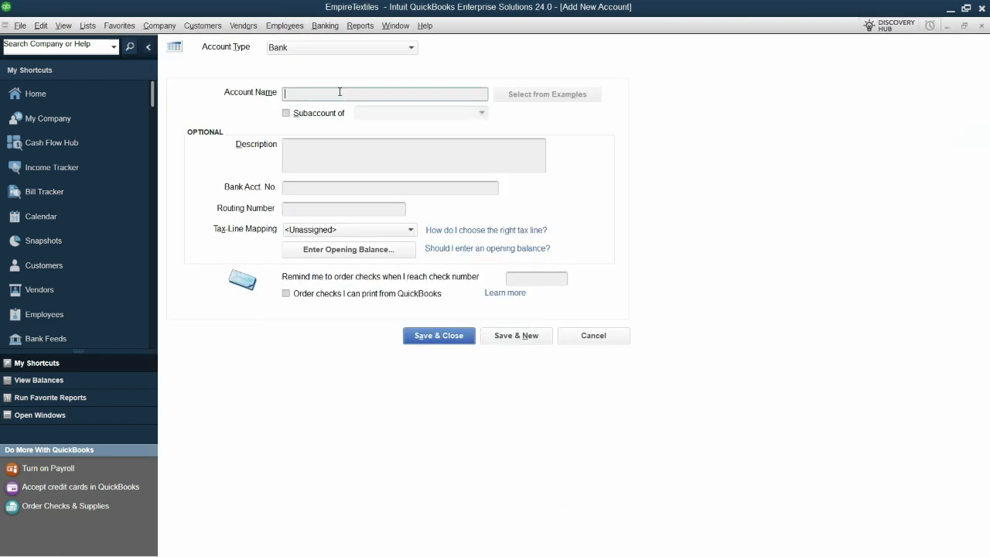
key(ctrl+v)
Enter the 2,500,000 statement ending balance from the trial balance, dated 01-01-2024, and save the Bank of America account
click(348, 249)
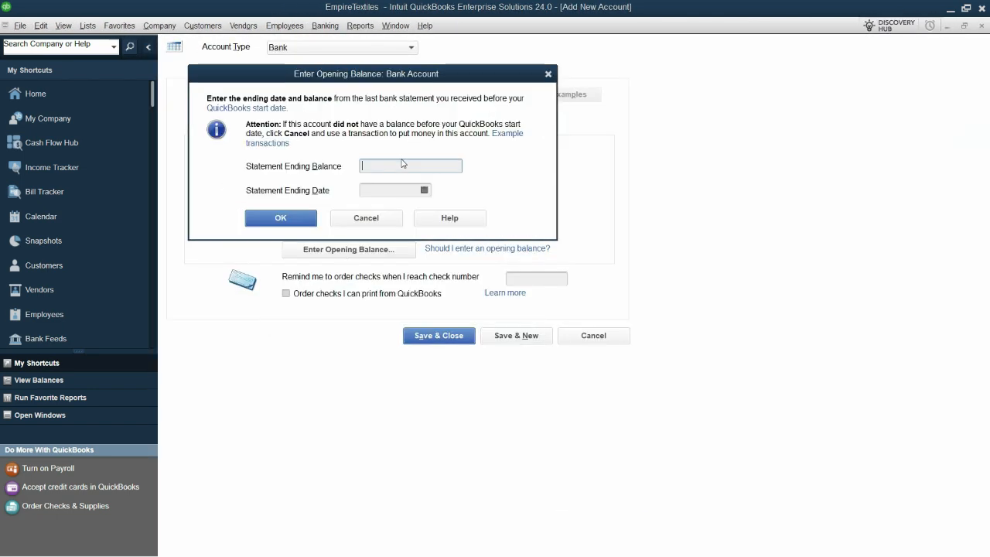
key(alt+Tab)
key(ctrl+c)
key(alt+Tab)
key(ctrl+v)
key(Tab)
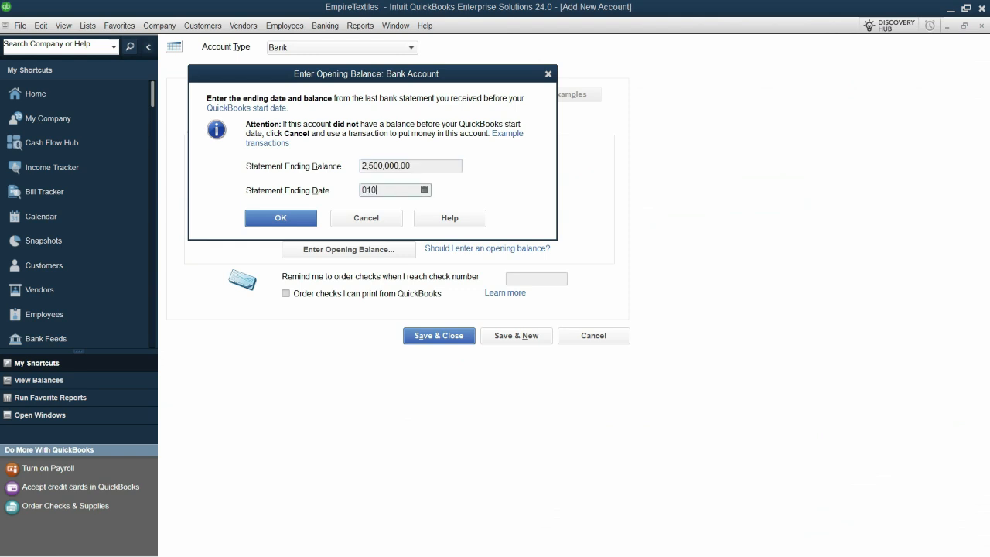
click(281, 218)
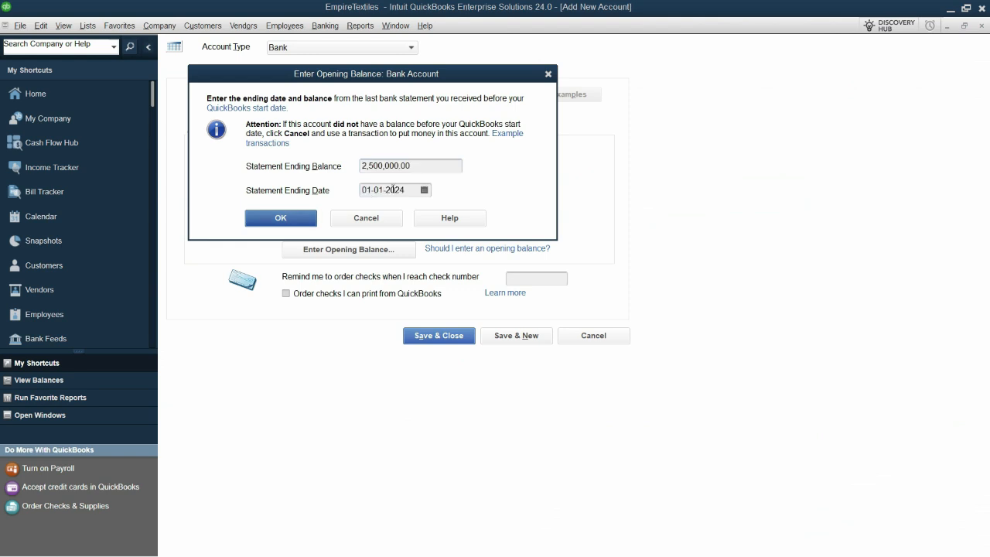
click(516, 336)
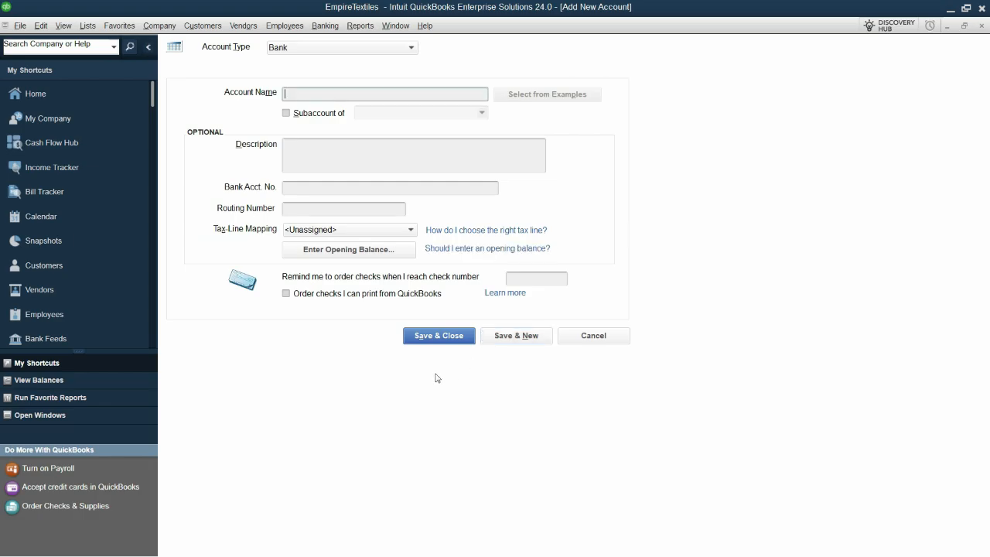
Copy the Standard Charted Bank (Loan Account) name from the Excel trial balance and start a Long Term Liability account in QuickBooks
key(alt+Tab)
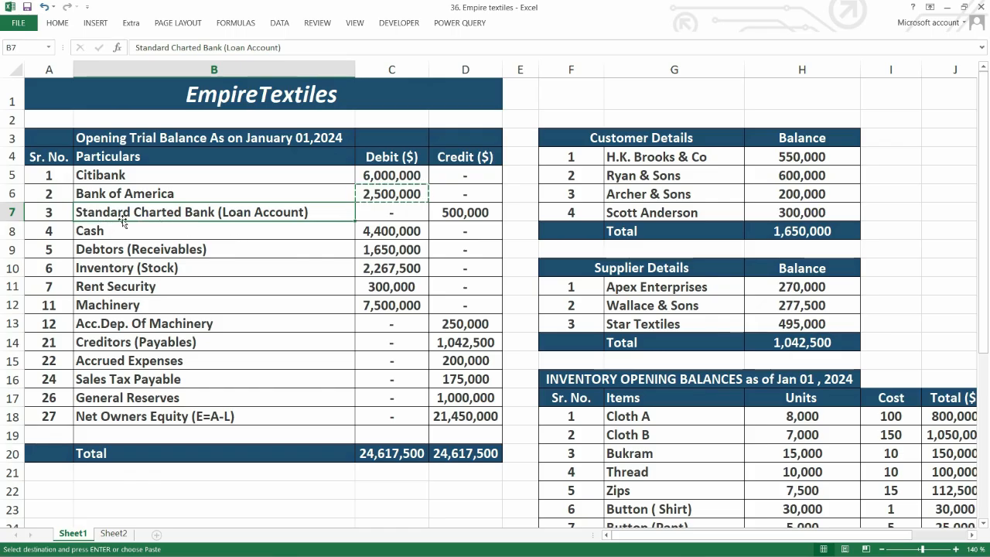
key(Escape)
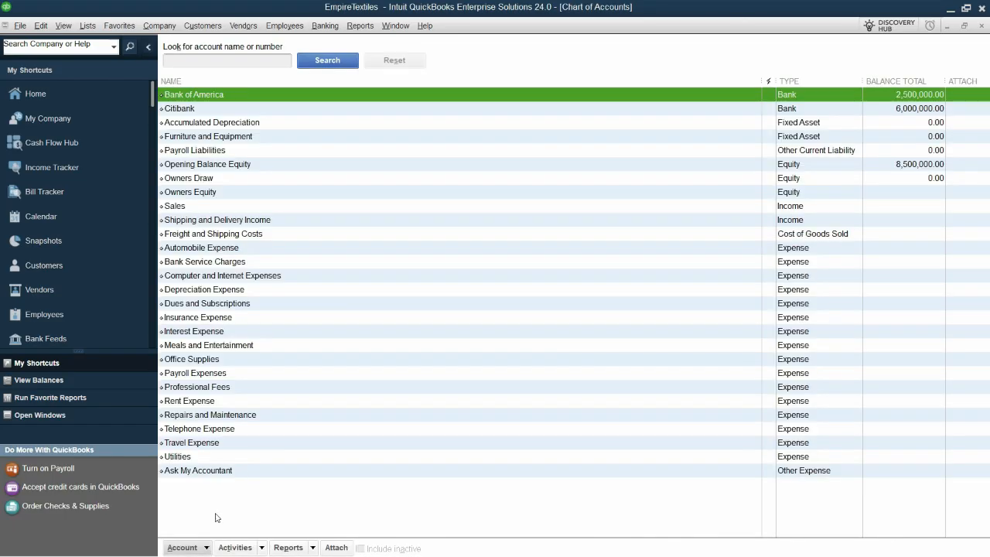
click(205, 547)
click(262, 363)
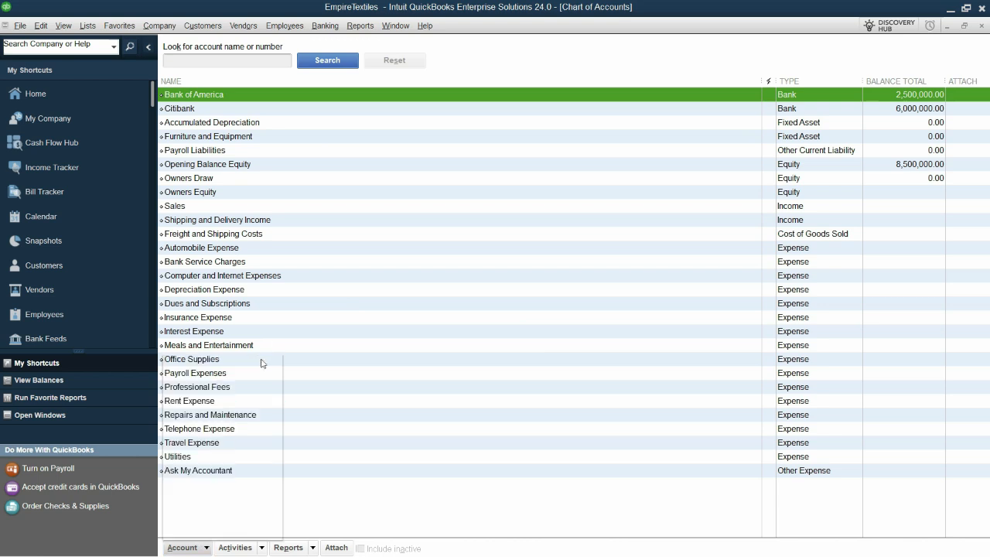
click(394, 251)
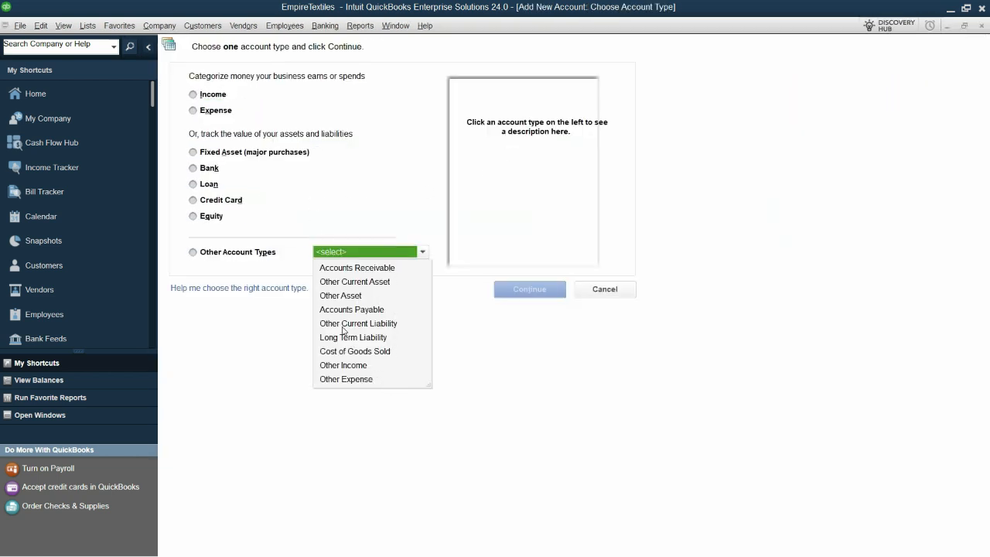
click(382, 338)
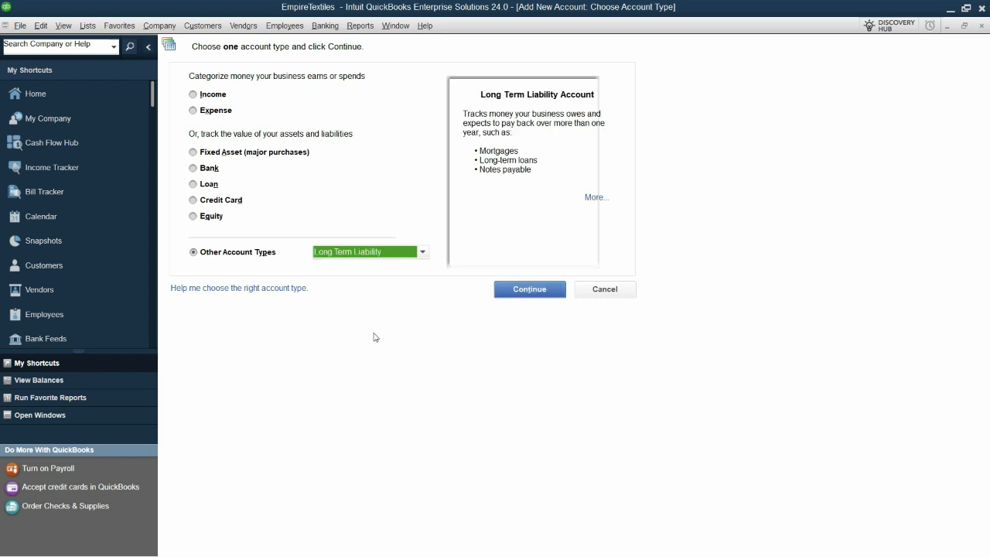
click(530, 290)
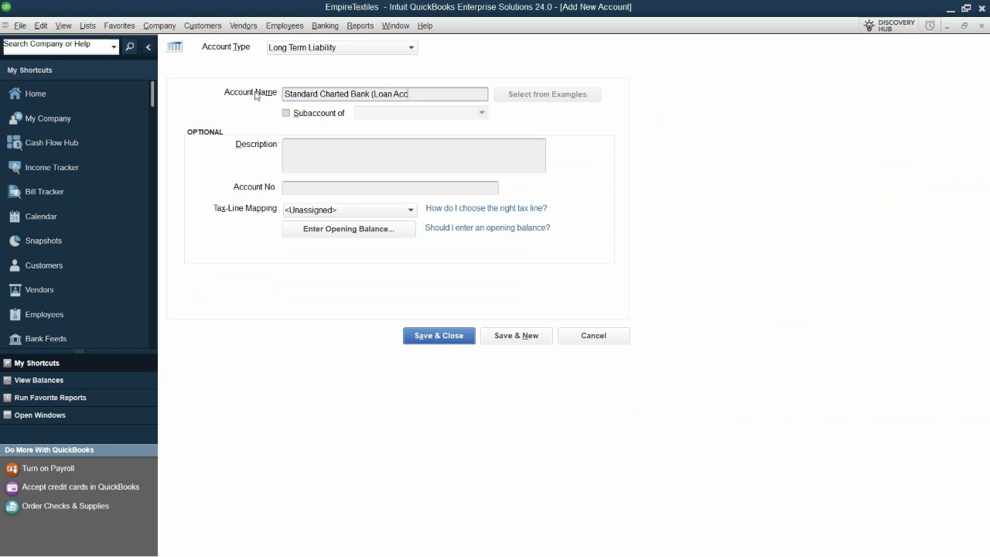
Name the liability account SCB Loan Account and set its description to Standard Charted Bank (Loan Account)
drag(422, 94, 373, 95)
key(BackSpace)
key(BackSpace)
key(BackSpace)
key(BackSpace)
key(BackSpace)
key(BackSpace)
key(BackSpace)
key(BackSpace)
key(BackSpace)
key(BackSpace)
key(BackSpace)
key(BackSpace)
key(BackSpace)
key(BackSpace)
key(BackSpace)
key(BackSpace)
key(BackSpace)
key(BackSpace)
key(BackSpace)
key(BackSpace)
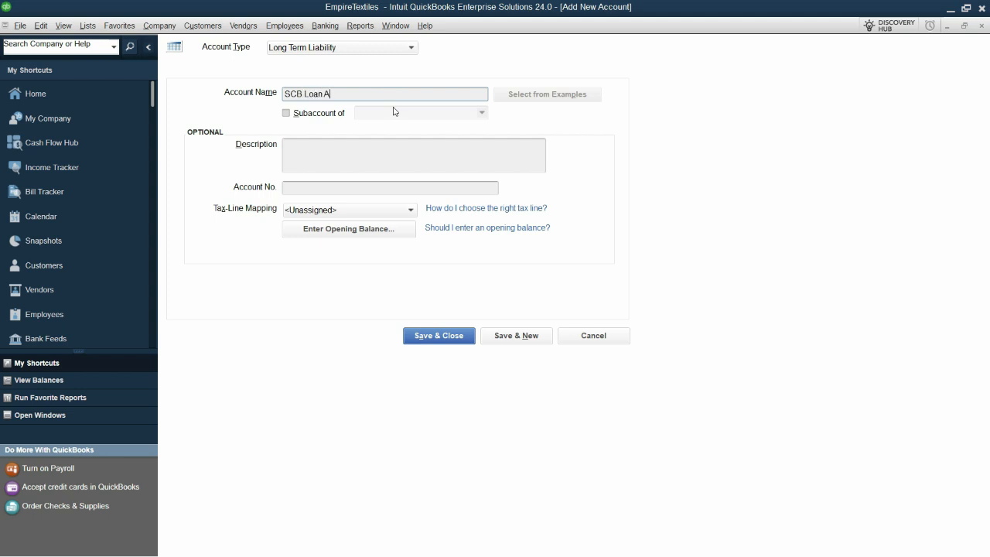
text(unt)
click(371, 163)
key(ctrl+v)
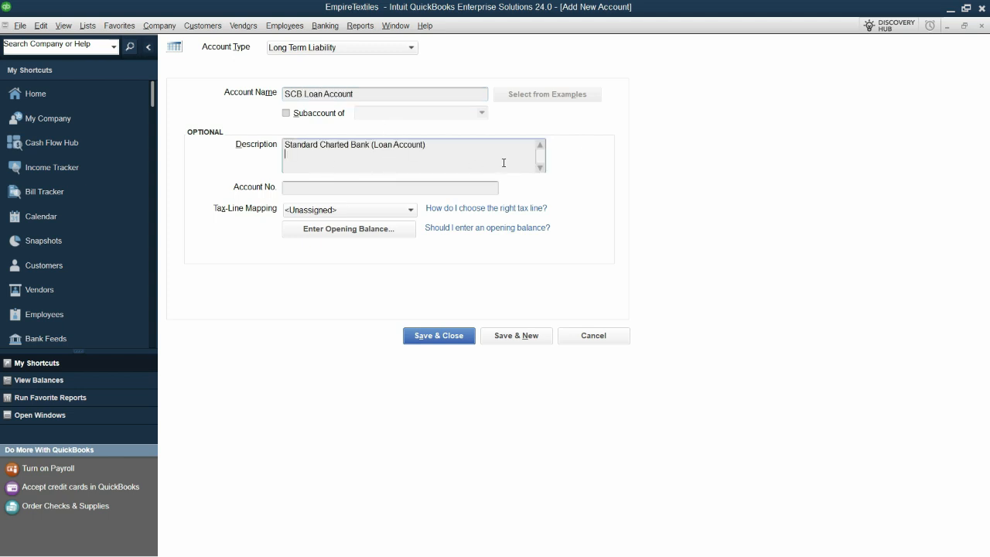
Enter the 500,000 opening balance from the Excel trial balance as of 01-01-2024 and save the SCB Loan Account in QuickBooks
click(348, 229)
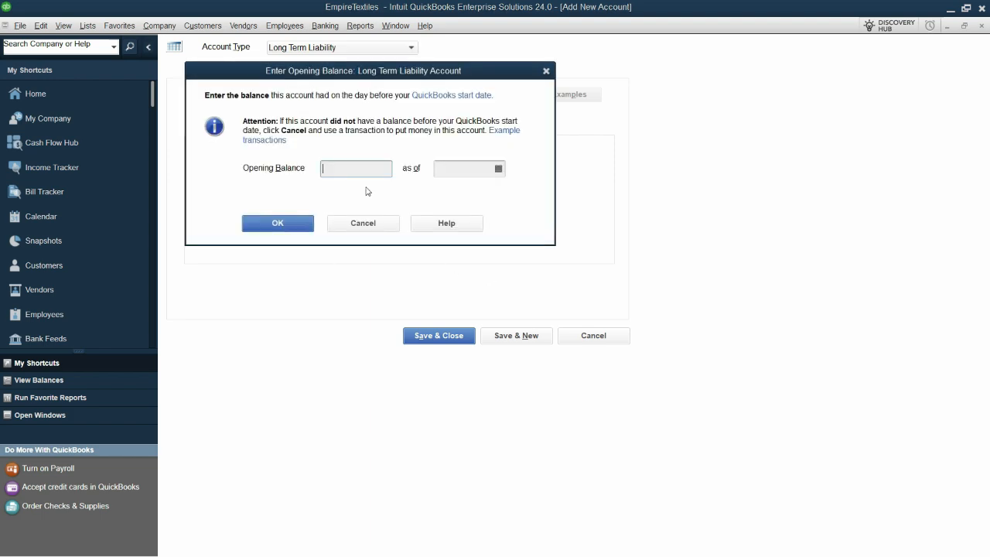
key(alt+Tab)
click(452, 213)
key(ctrl+c)
key(alt+Tab)
key(ctrl+v)
click(449, 171)
text(01)
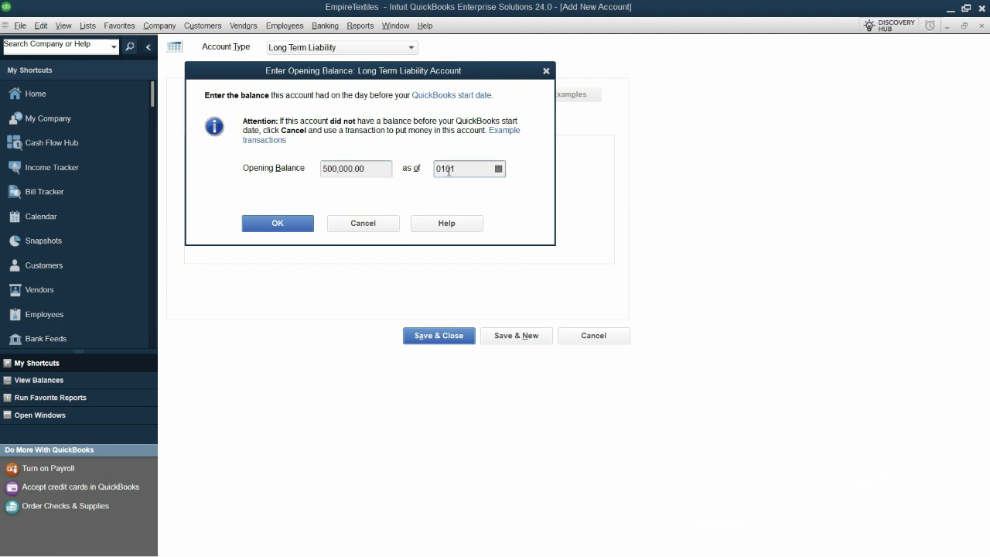
text(-01-2024)
click(299, 229)
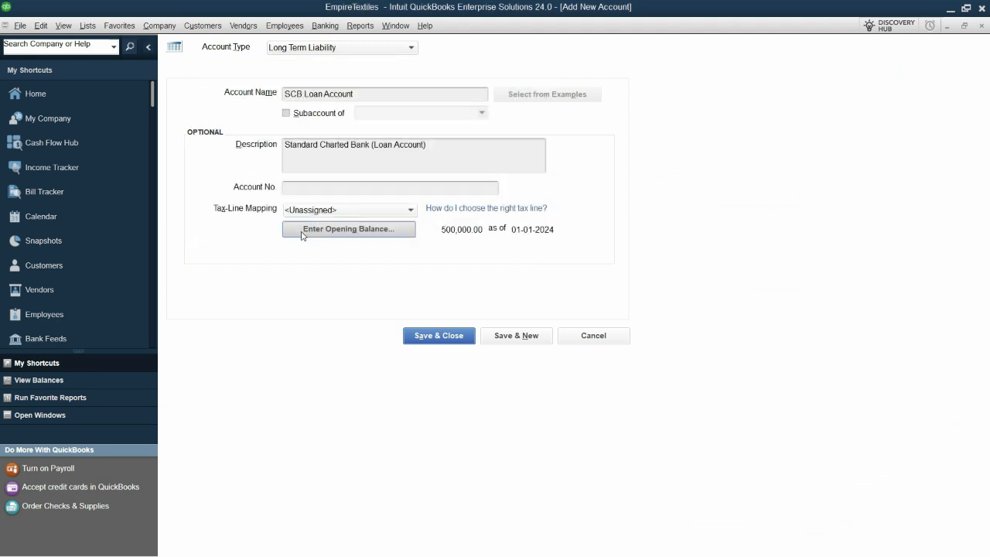
click(537, 340)
Copy the Cash name from the Excel trial balance and use it to name a new Bank-type account in QuickBooks
key(alt+Tab)
click(117, 237)
key(ctrl+c)
key(alt+Tab)
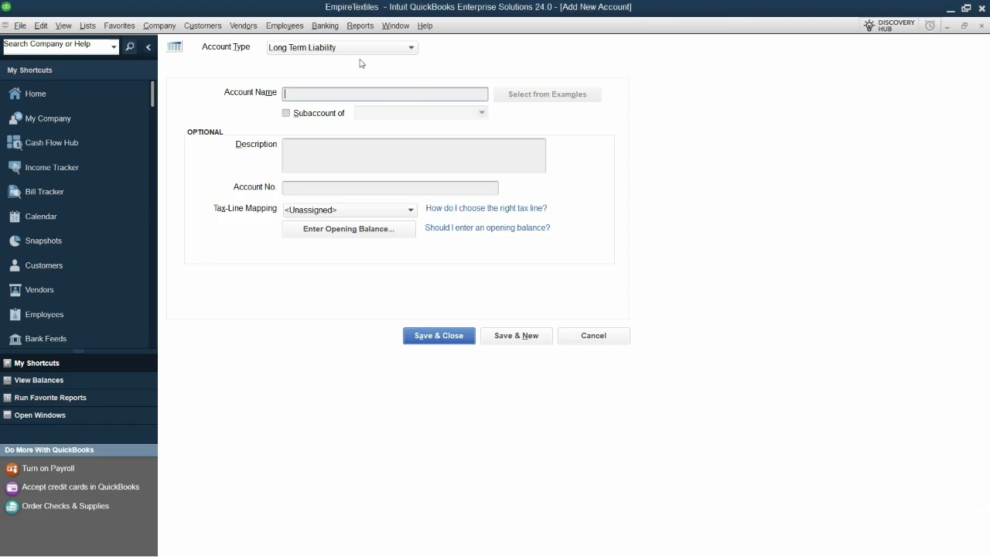
click(357, 52)
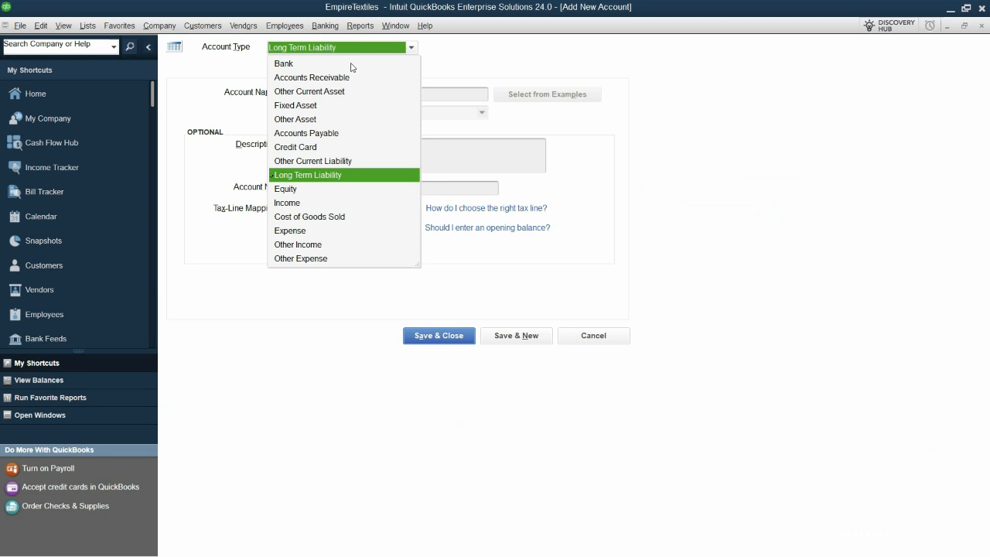
click(352, 66)
click(369, 99)
key(ctrl+v)
Enter the 4,400,000 statement ending balance from the Excel trial balance, dated 01-01-2024, and save the Cash account
click(348, 249)
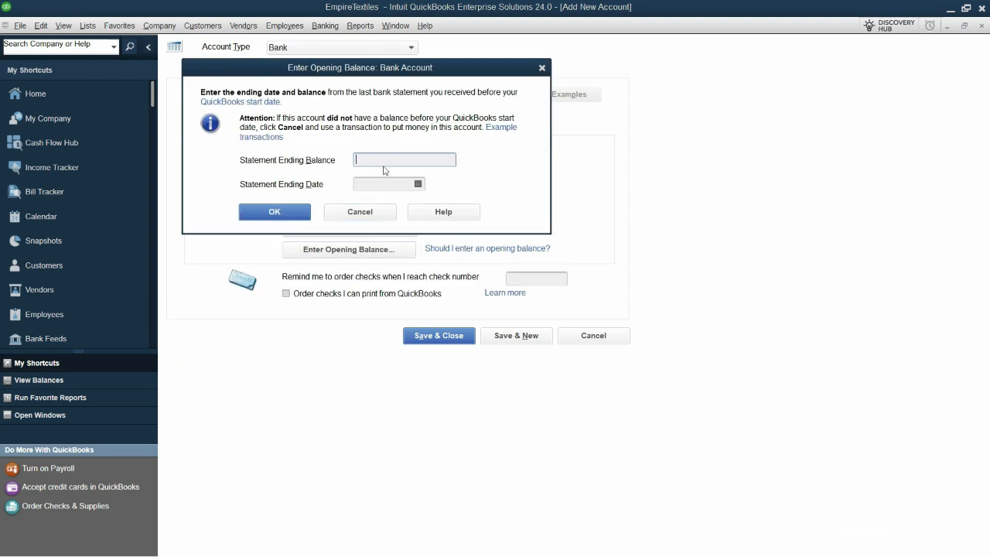
key(alt+Tab)
click(410, 230)
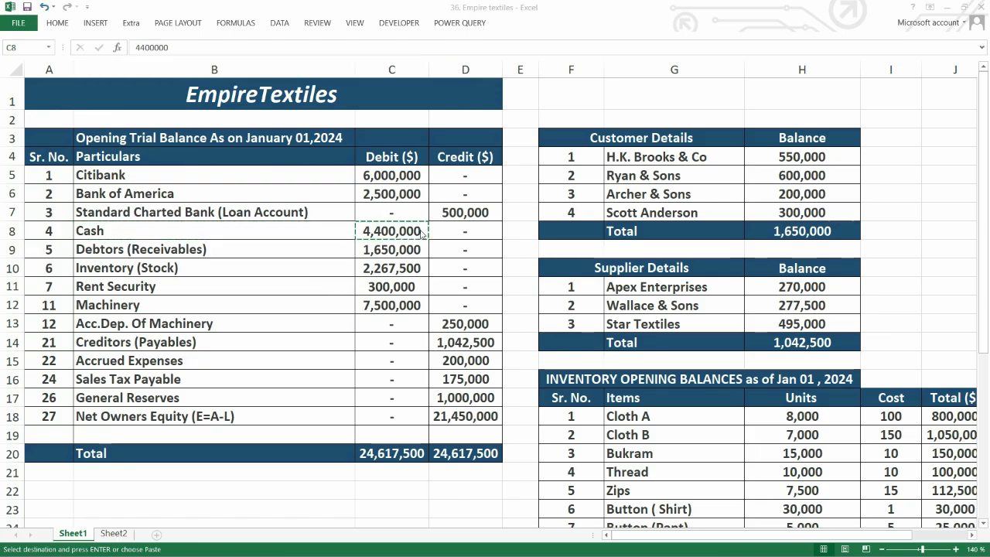
key(alt+Tab)
key(ctrl+v)
click(385, 183)
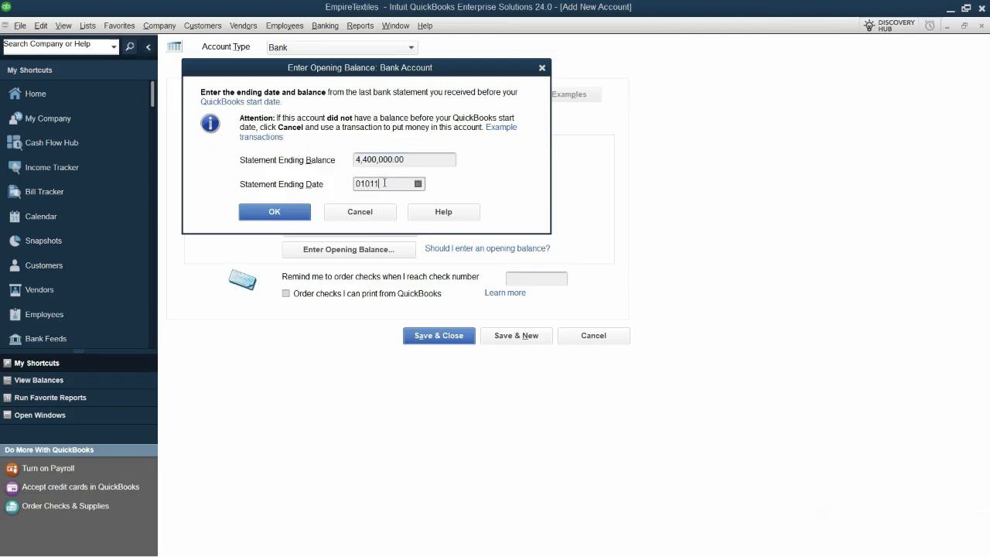
key(Tab)
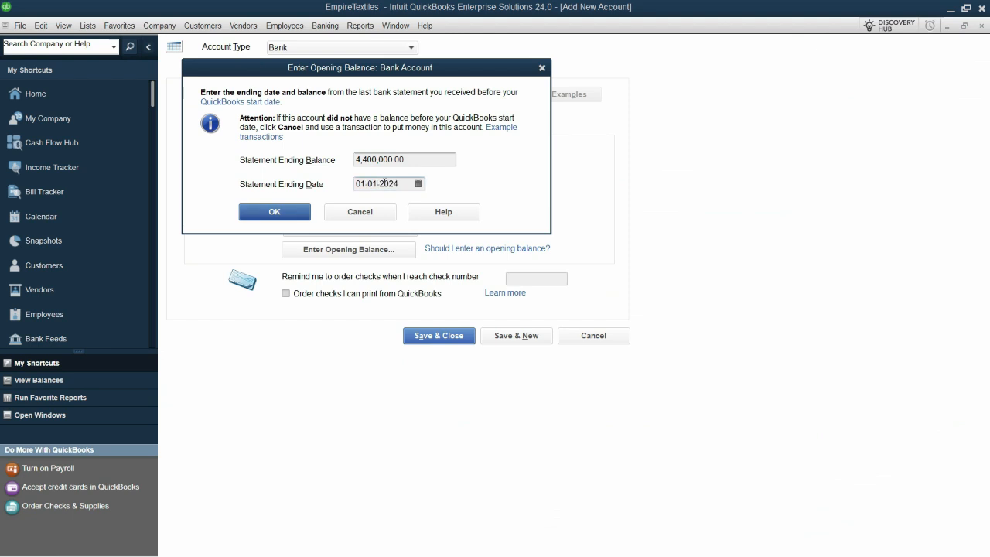
click(276, 212)
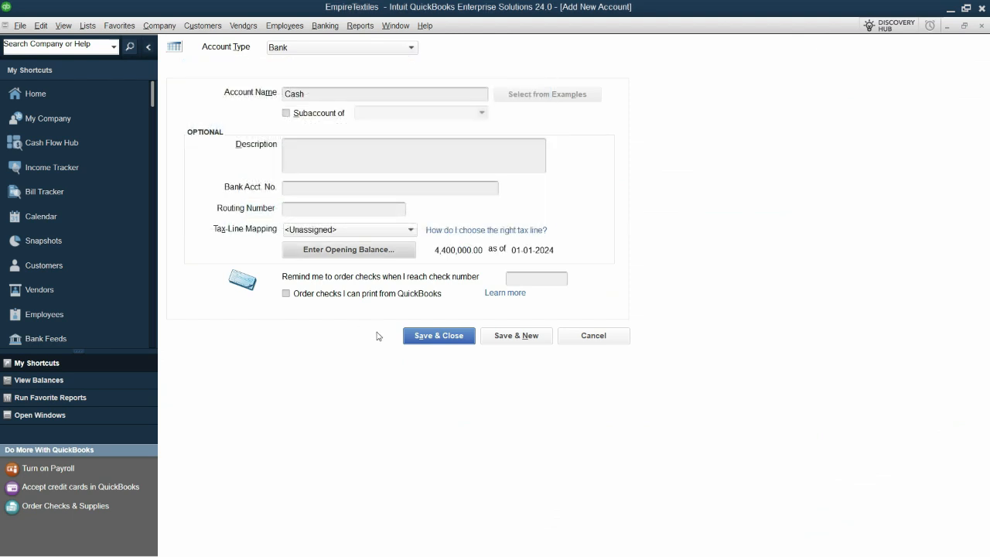
click(517, 336)
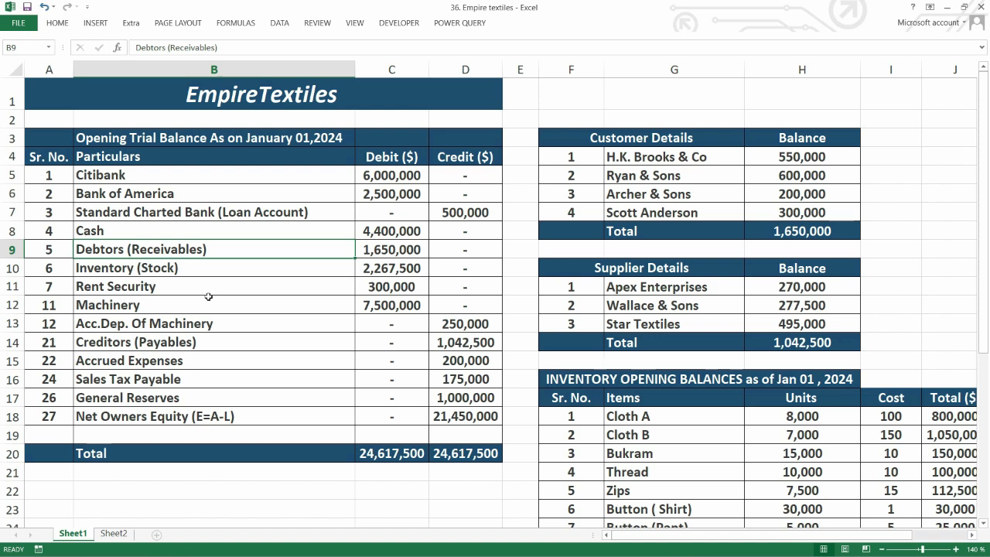
Examine the trial balance particulars and debit amounts in Excel, comparing Debtors (Receivables) with the individual customer balances
drag(171, 180, 170, 401)
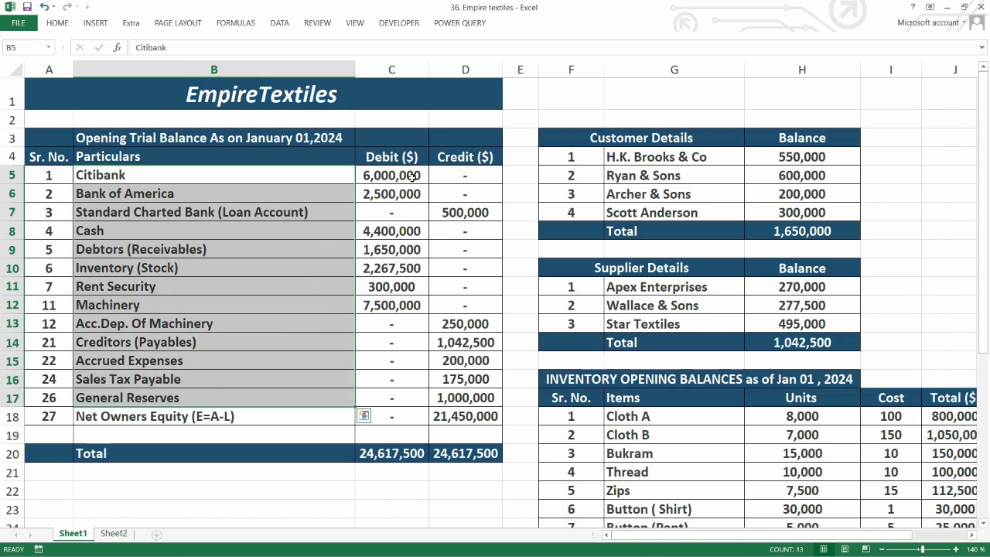
drag(410, 183, 410, 328)
mouse_move(663, 157)
mouse_down()
mouse_move(662, 198)
mouse_move(663, 159)
mouse_up()
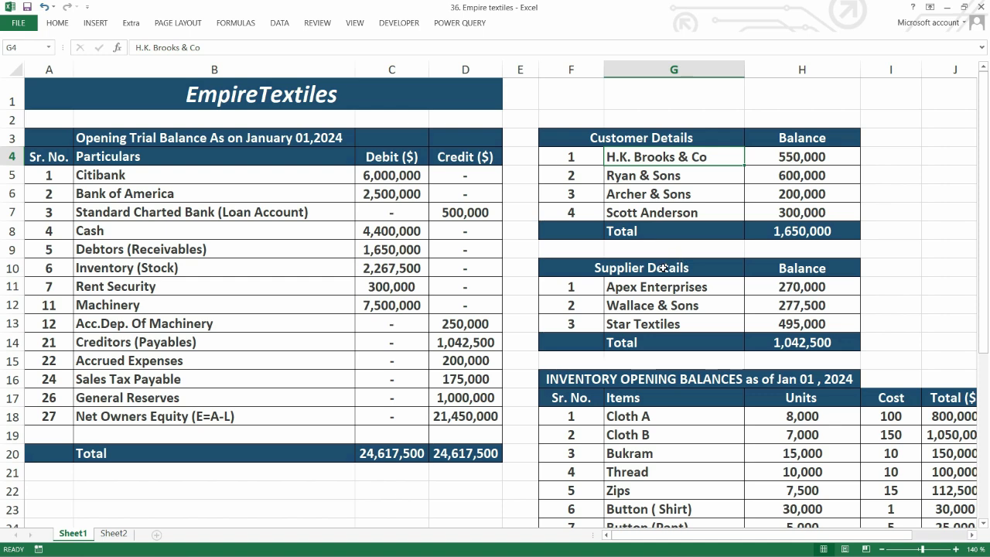
click(169, 268)
click(176, 248)
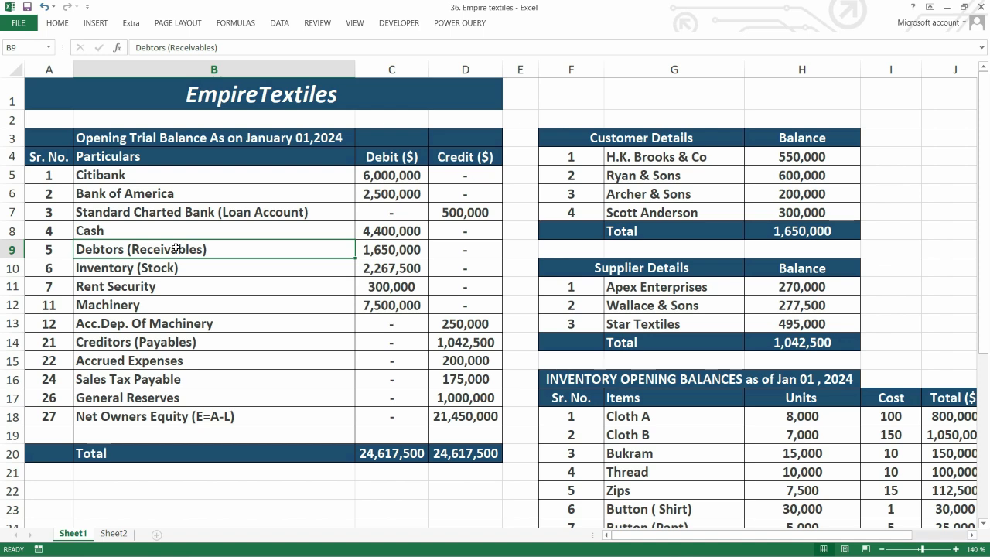
click(226, 230)
click(219, 253)
click(214, 270)
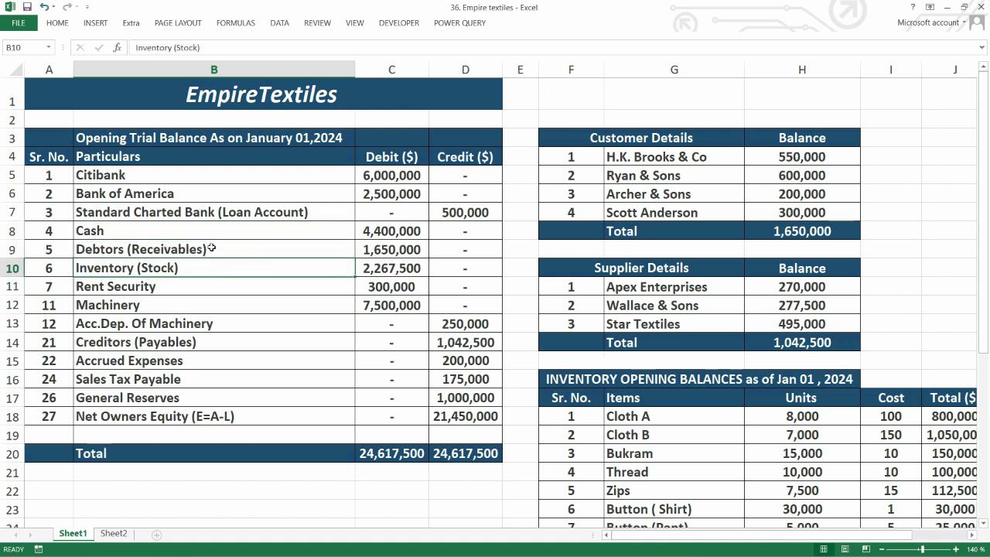
click(211, 248)
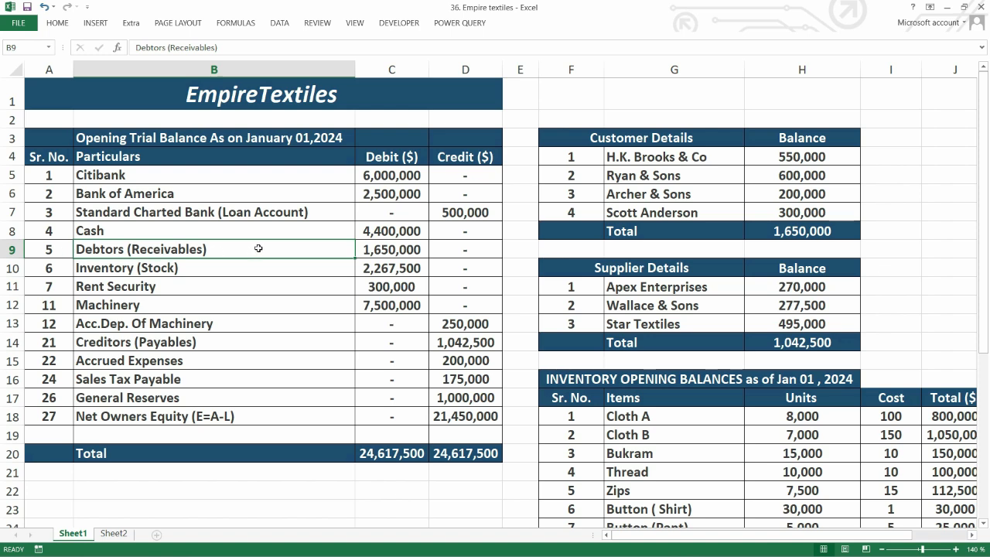
click(405, 252)
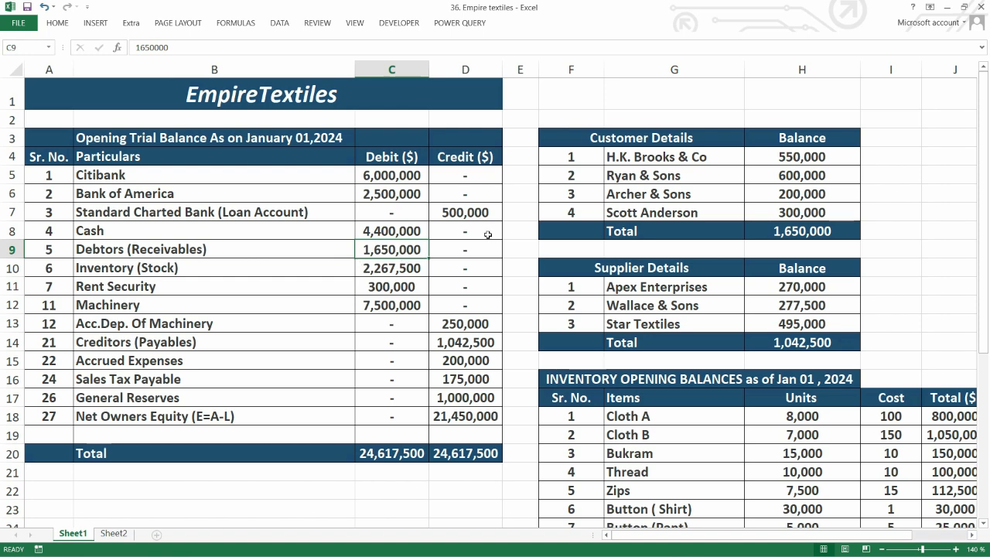
drag(666, 156, 692, 213)
drag(802, 156, 802, 213)
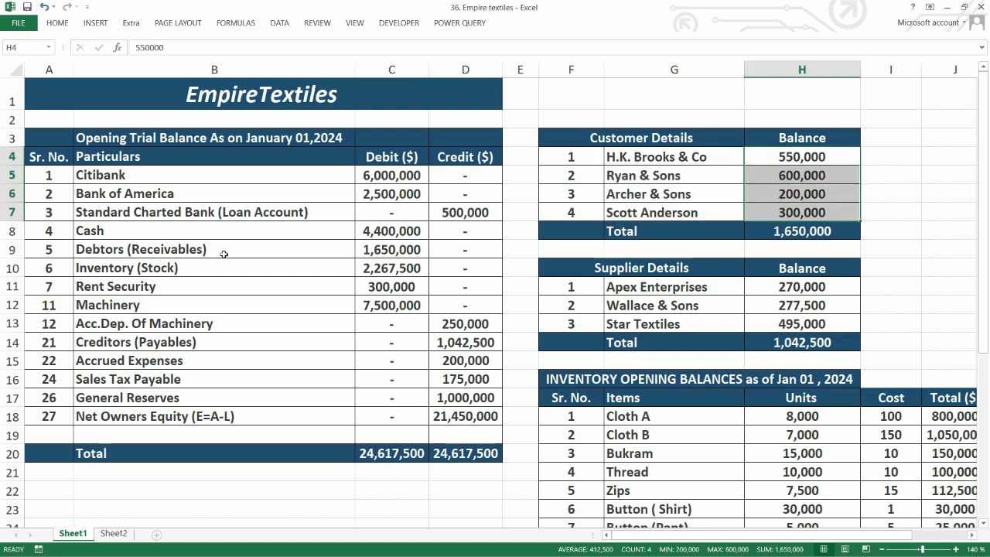
drag(673, 155, 673, 195)
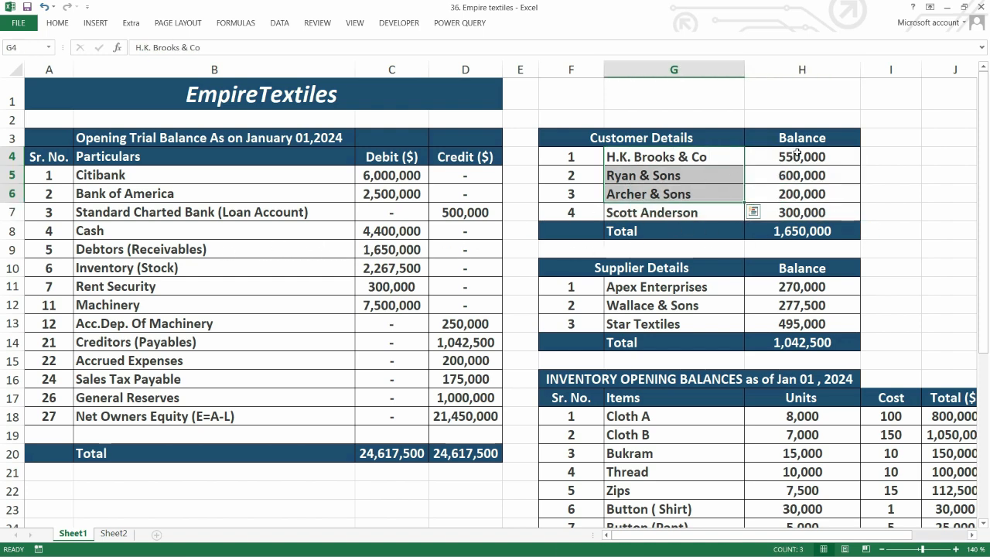
Highlight the Debtors (Receivables), Inventory (Stock) and Creditors (Payables) rows of the trial balance in yellow
click(385, 250)
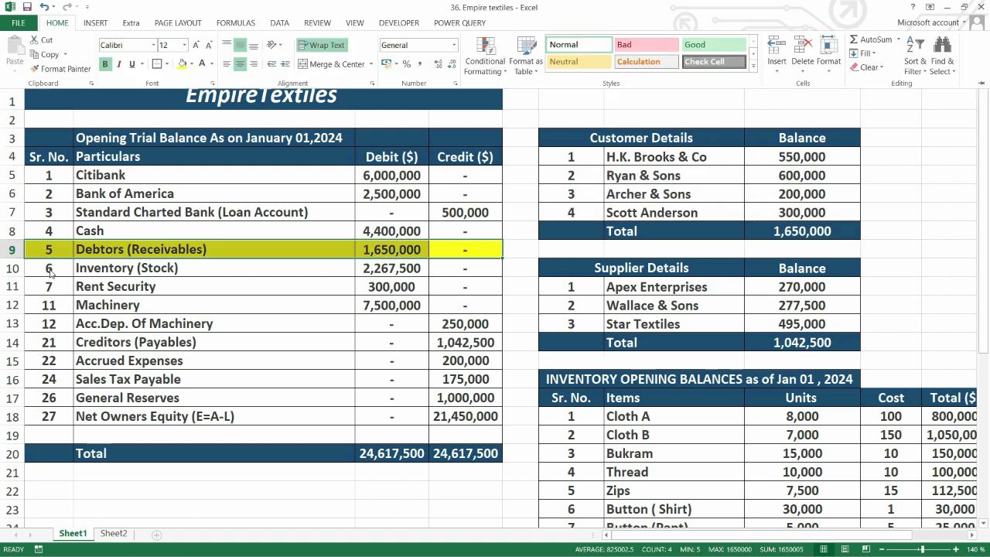
click(49, 272)
drag(65, 271, 463, 268)
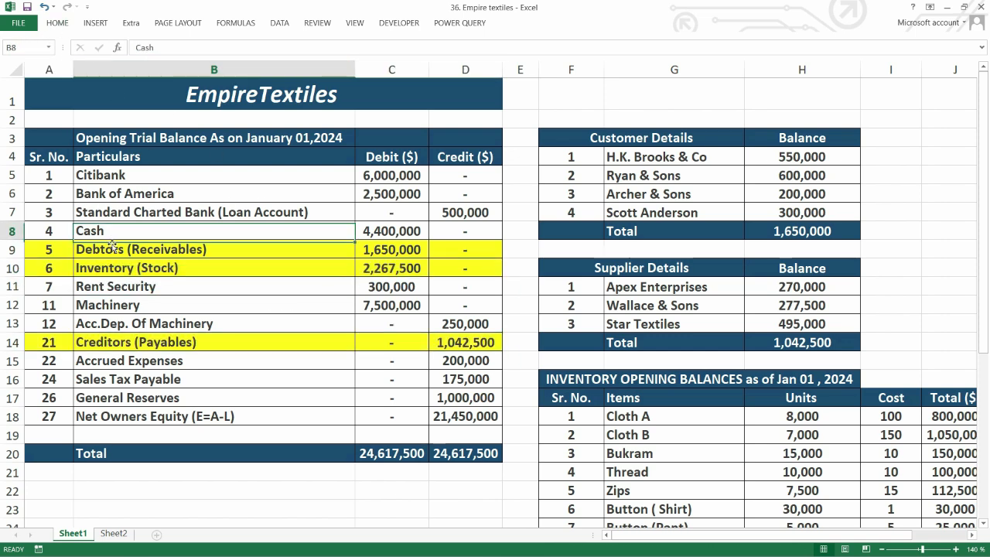
Copy the Rent Security name from the trial balance, switch to QuickBooks and cancel the blank Bank account form
click(118, 291)
key(ctrl+c)
key(alt+Tab)
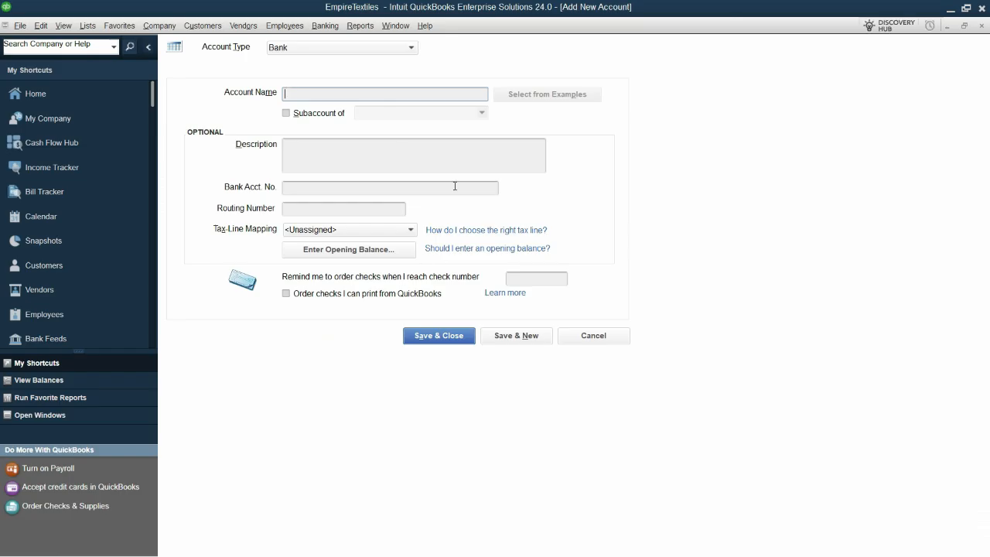
click(369, 48)
click(609, 343)
click(608, 339)
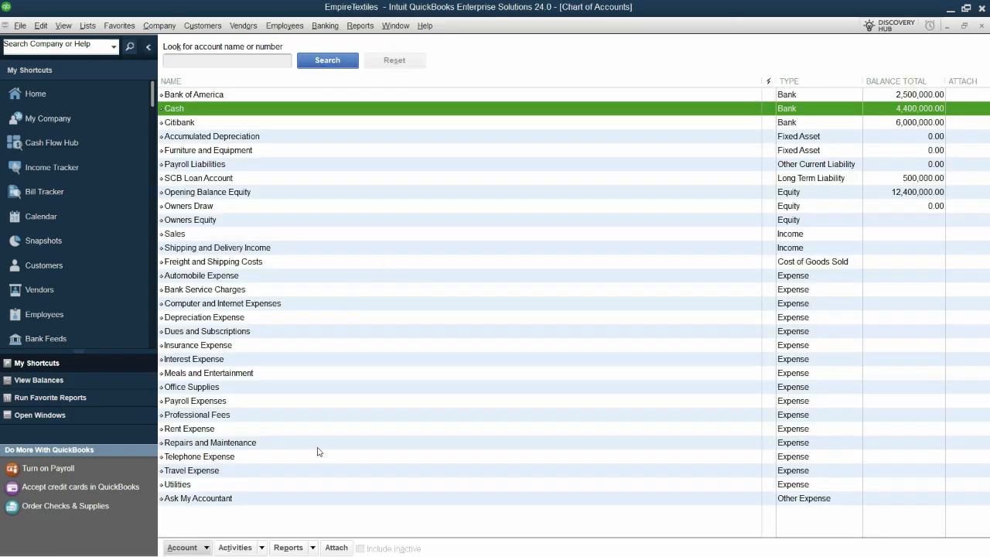
Start a new account of type Other Asset and name it Rent Security
key(ctrl+n)
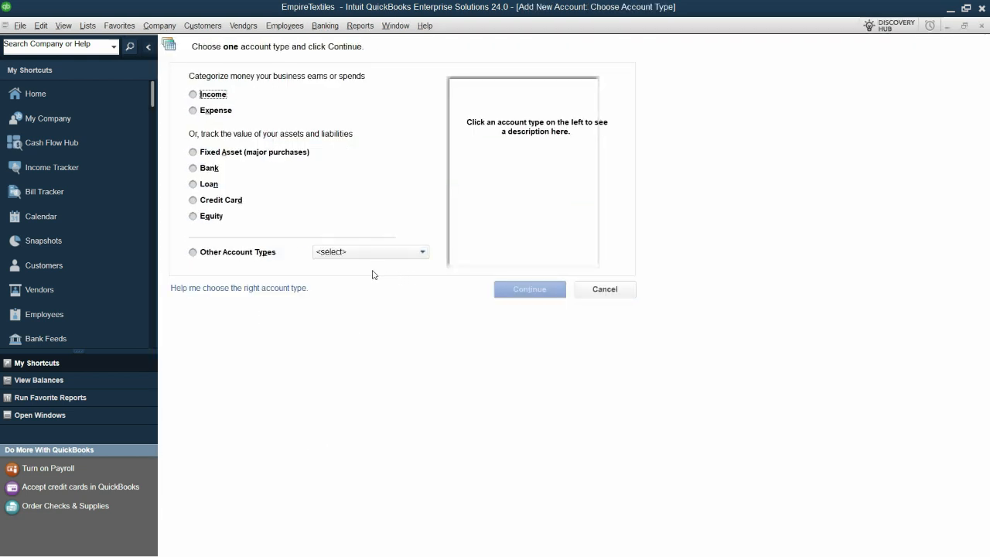
click(382, 252)
click(376, 282)
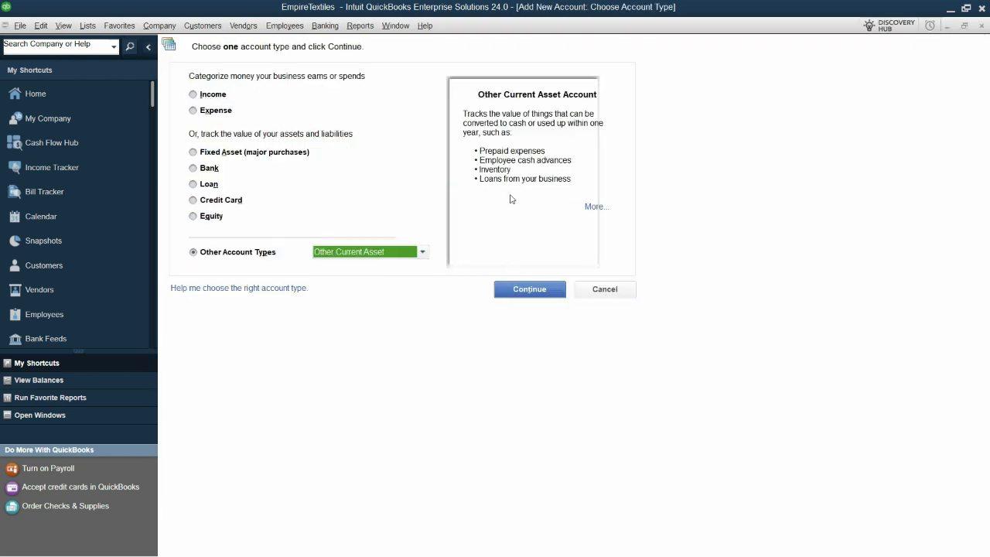
click(411, 254)
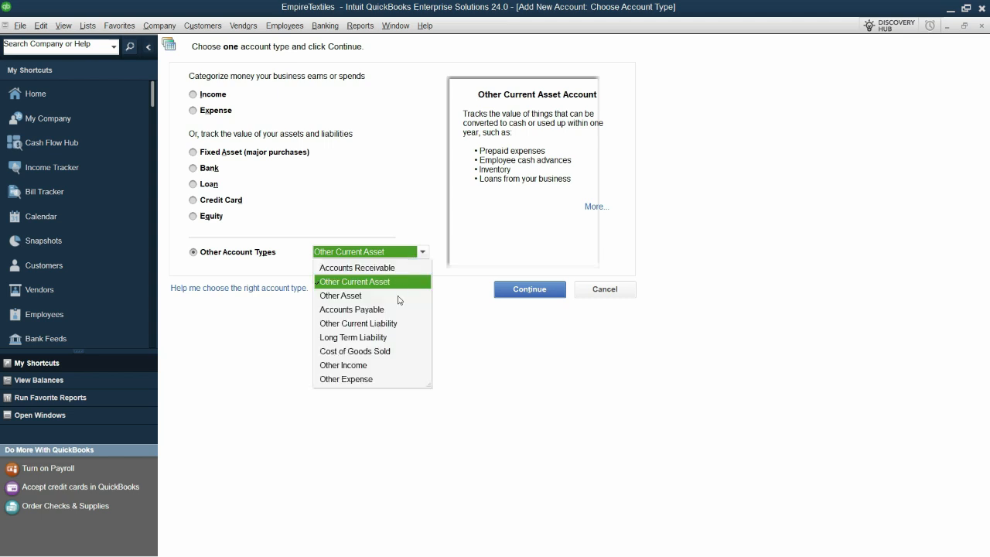
click(353, 297)
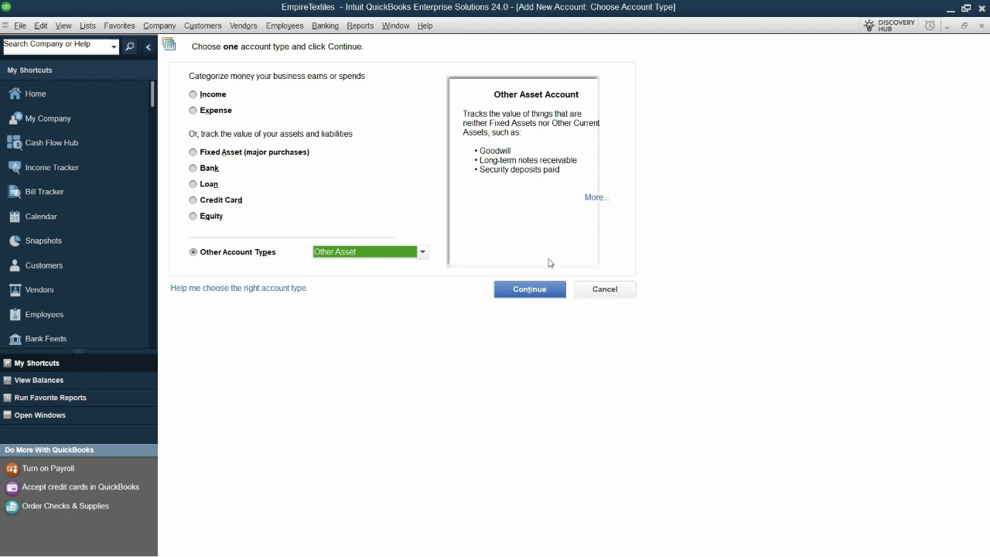
click(530, 290)
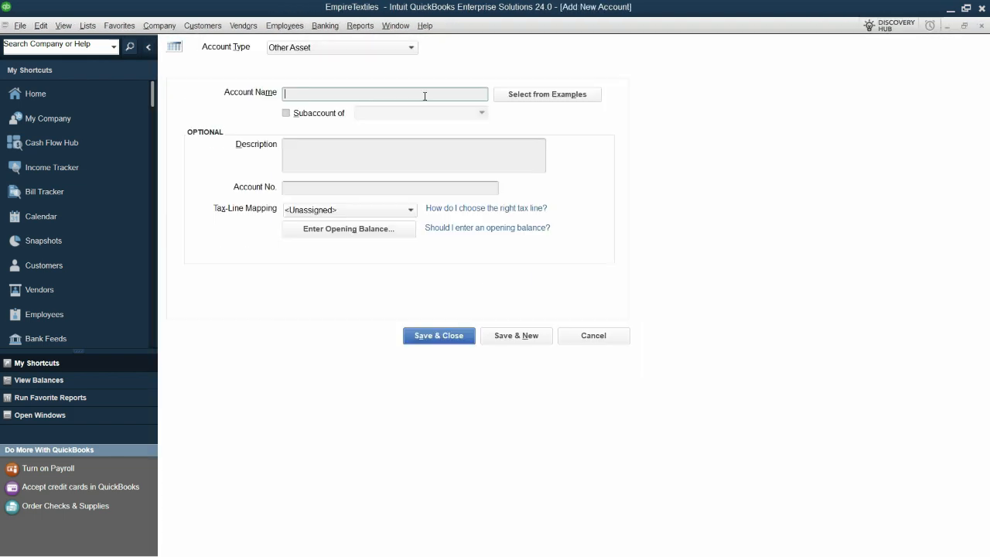
text(Rent Security)
click(392, 165)
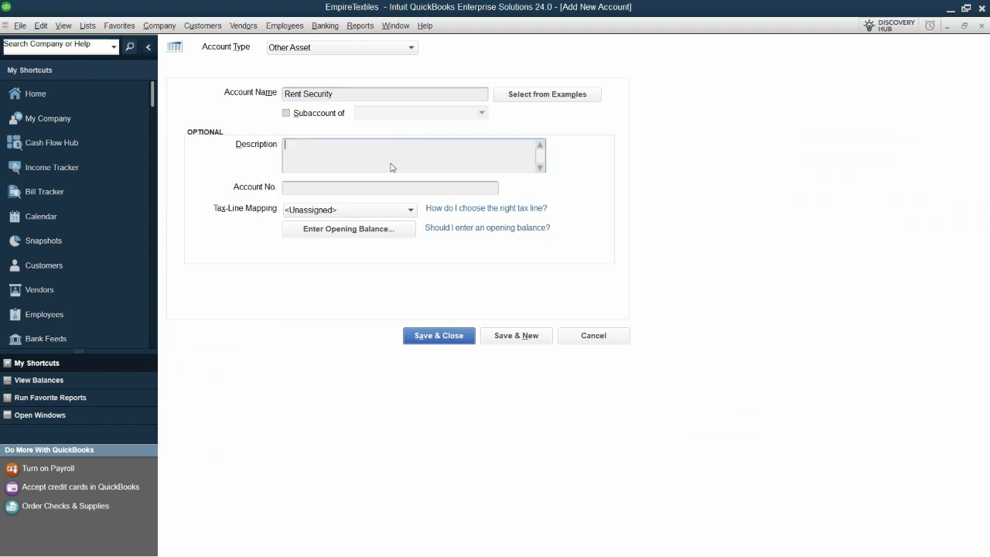
Enter the 300,000 opening balance from the Excel trial balance as of 01-01-2024 and save the Rent Security account
click(356, 229)
key(alt+Tab)
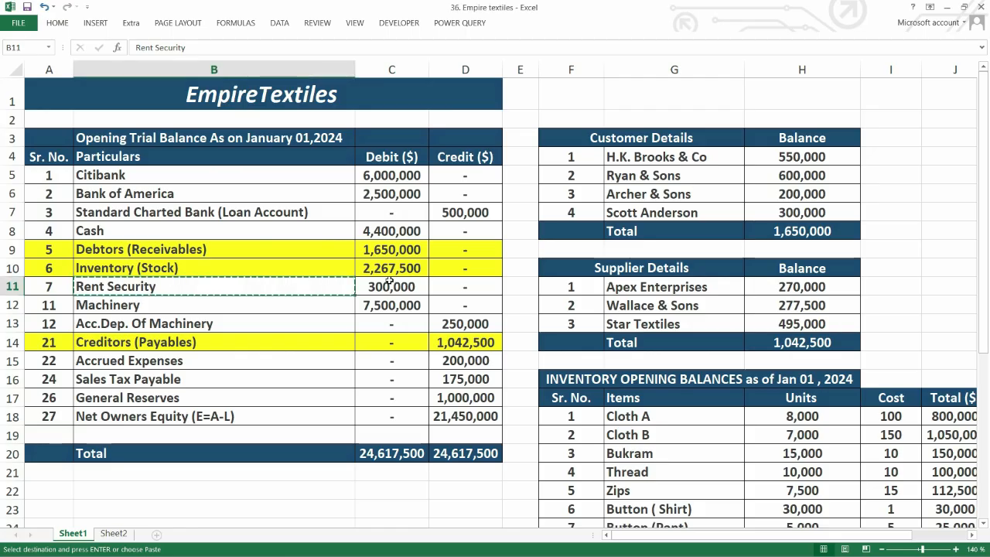
click(392, 284)
key(ctrl+c)
key(alt+Tab)
text(300,000)
key(Tab)
text(01012024)
key(Tab)
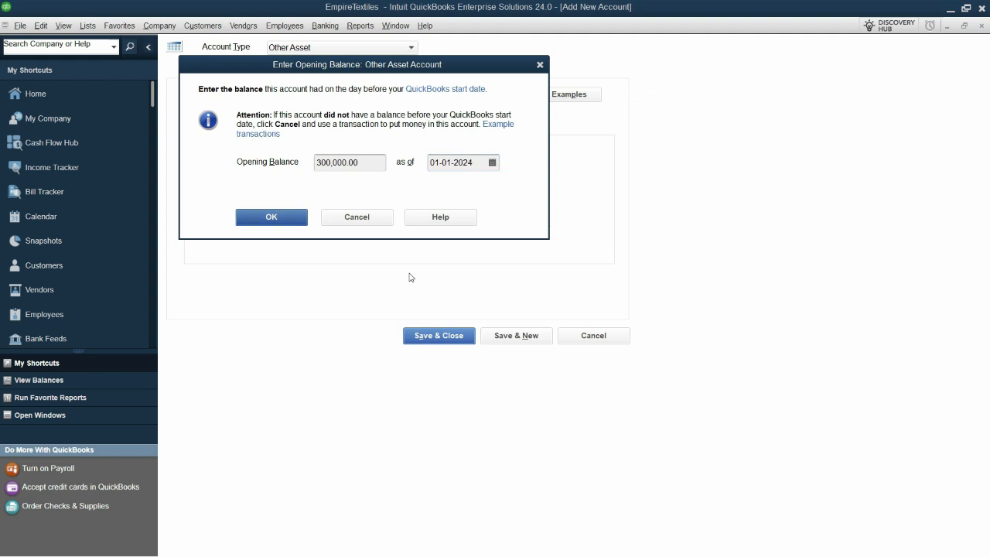
key(Return)
Set the next new account's type to Fixed Asset and name it Machinery
click(387, 47)
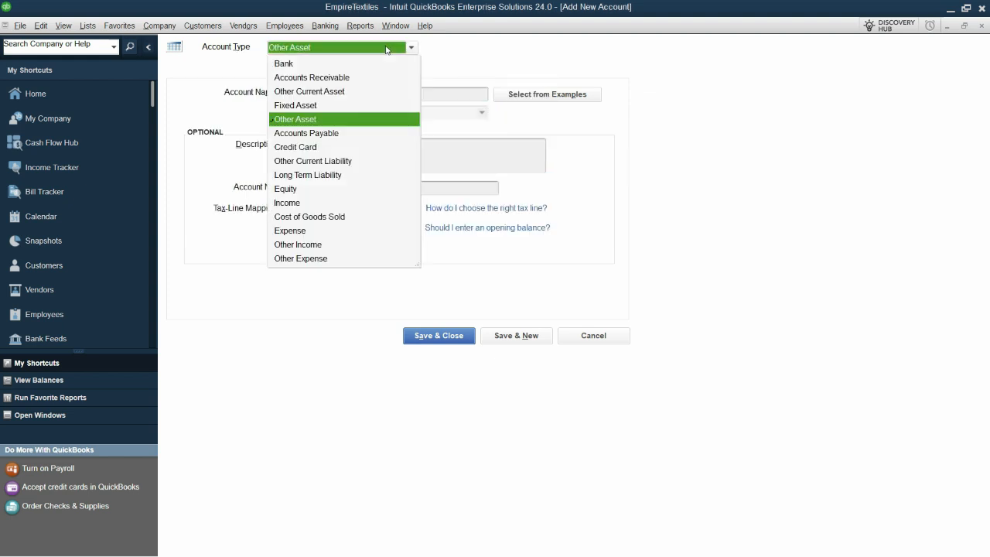
click(302, 106)
text(Machinery)
Give the Machinery account the 7,500,000 opening balance from the Excel trial balance as of 01-01-2024
click(348, 229)
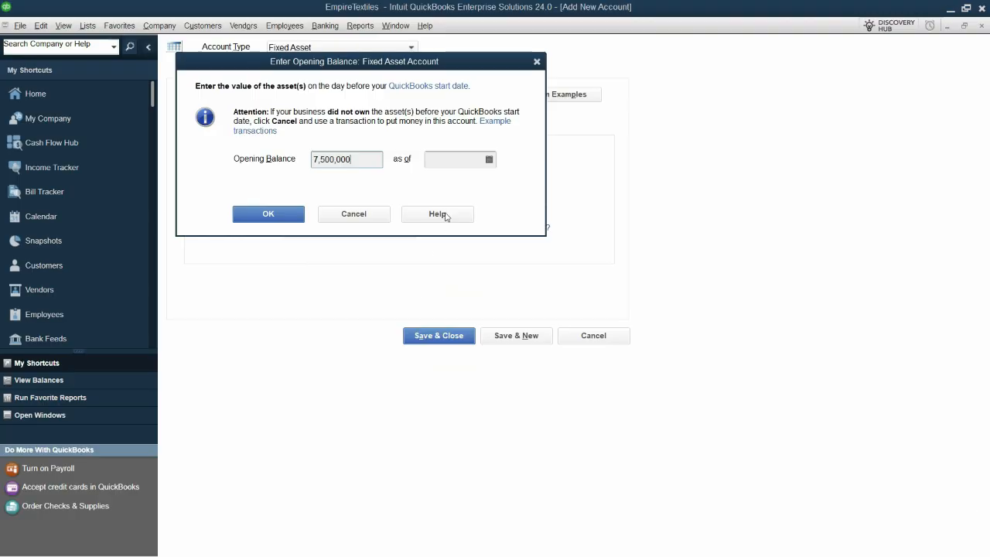
click(452, 164)
text(01-01-2024)
key(Tab)
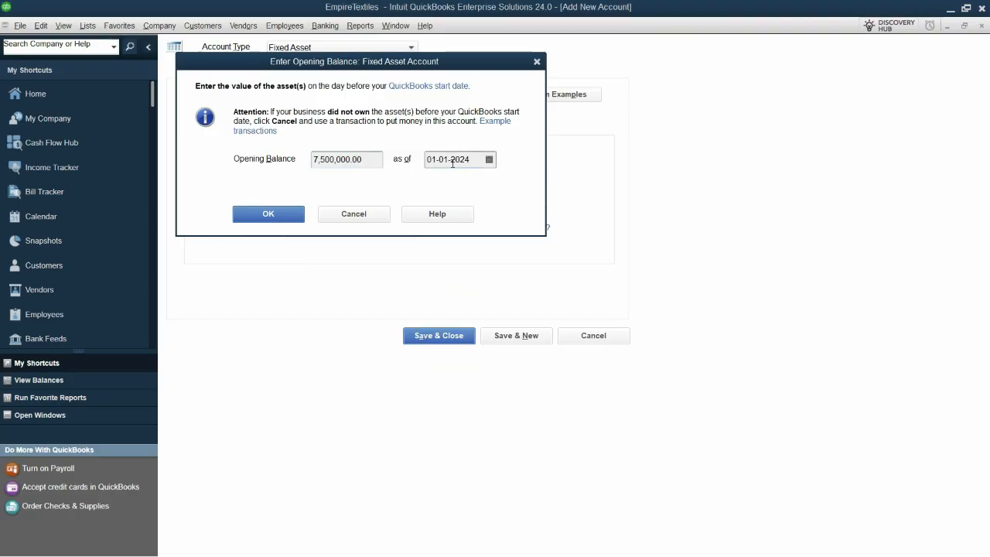
click(270, 215)
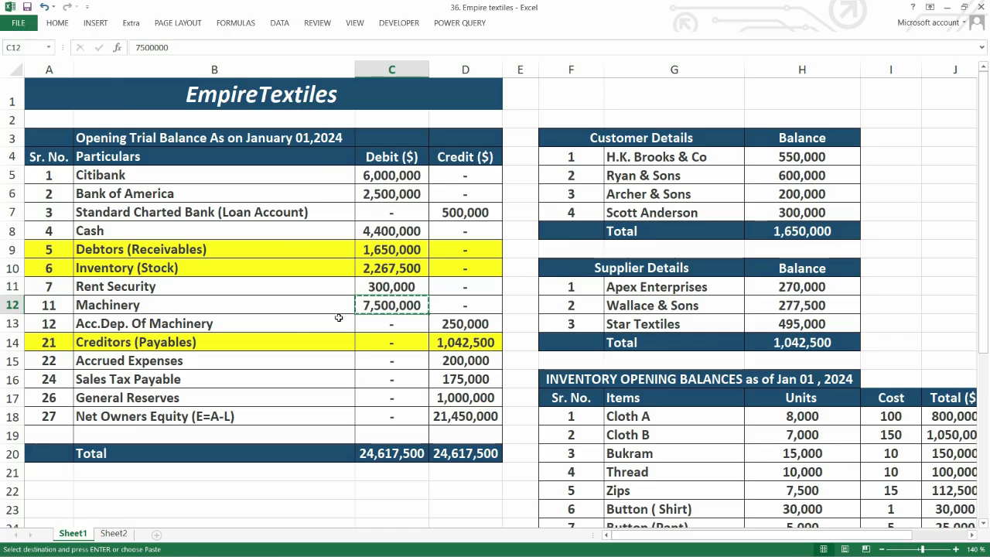
Name the new Fixed Asset account Acc.Dep. Of Machinery, using the entry from the Excel trial balance
click(231, 326)
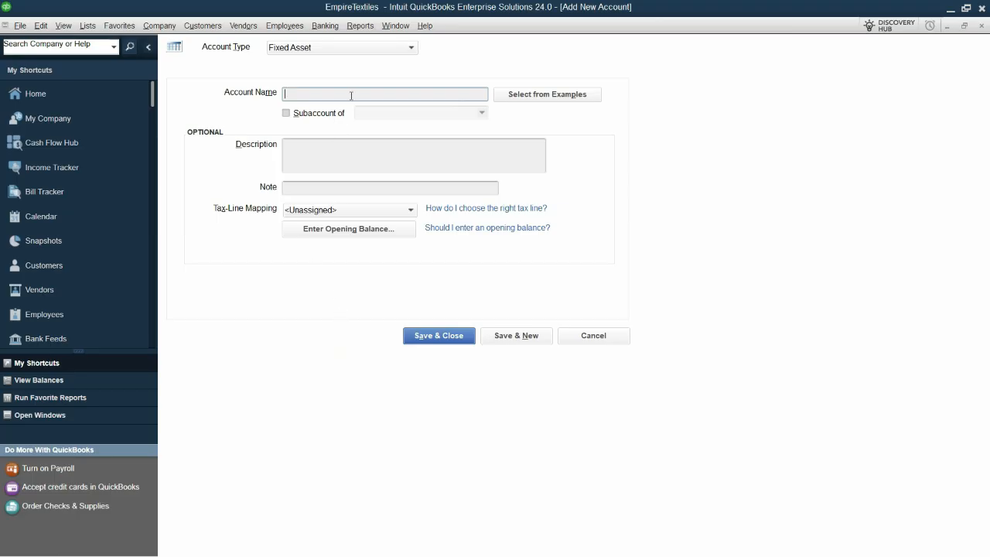
key(ctrl+v)
Enter -250,000 as the Acc.Dep. Of Machinery opening balance as of 01-01-2024 and save the account, starting another new one
click(348, 229)
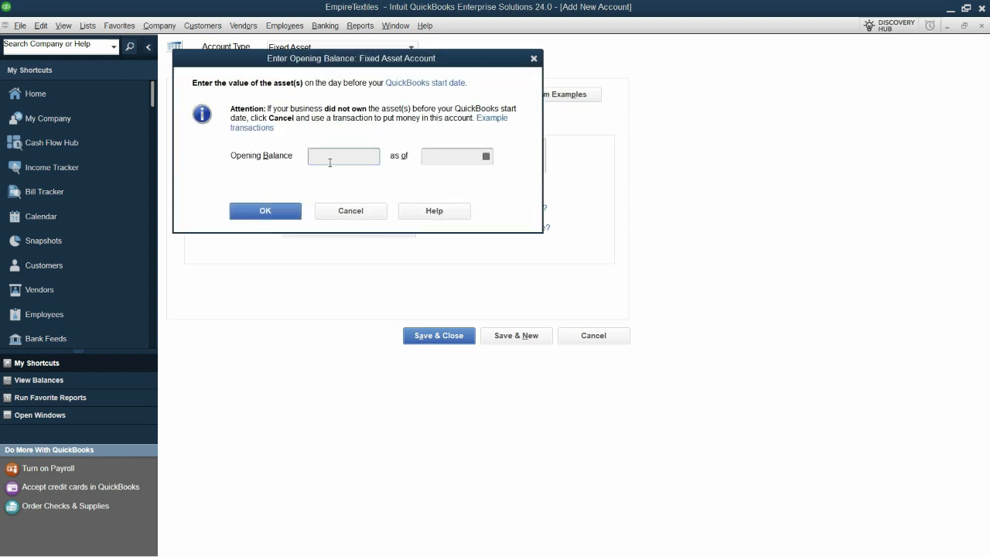
key(alt+Tab)
click(477, 325)
key(ctrl+c)
key(alt+Tab)
text(,000)
key(Tab)
text(01-01-2024)
click(264, 217)
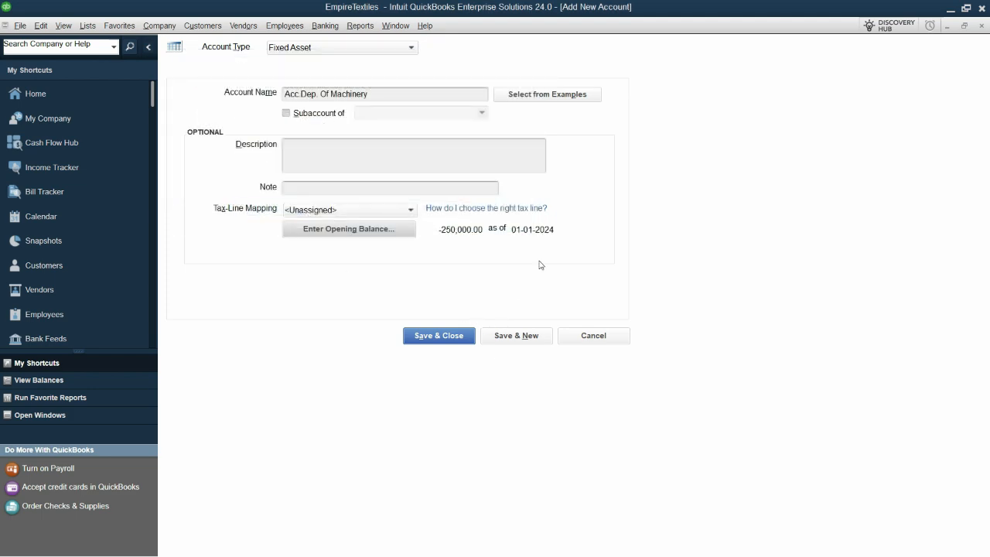
click(525, 336)
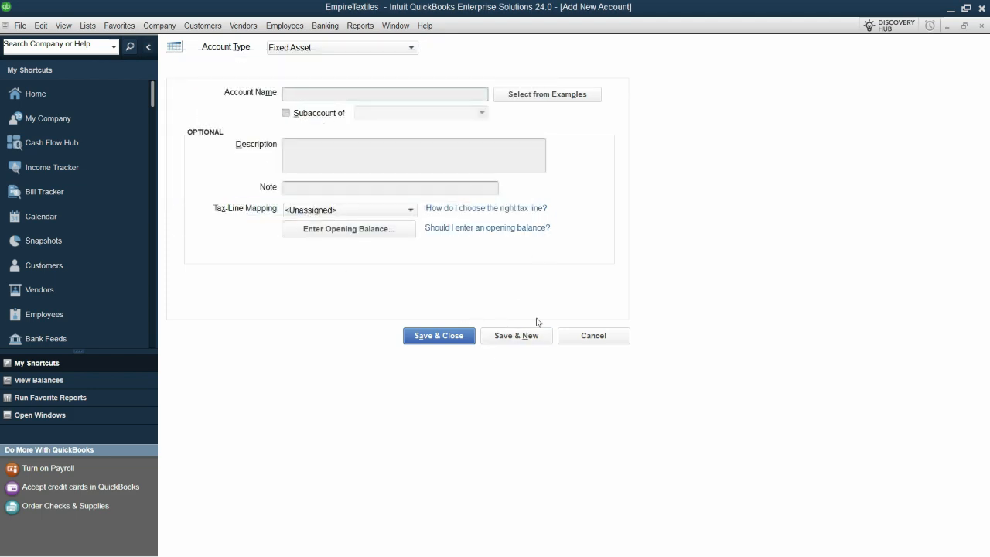
Compare the Creditors (Payables) entry in the Excel trial balance with the Supplier Details names, balances and total
key(alt+Tab)
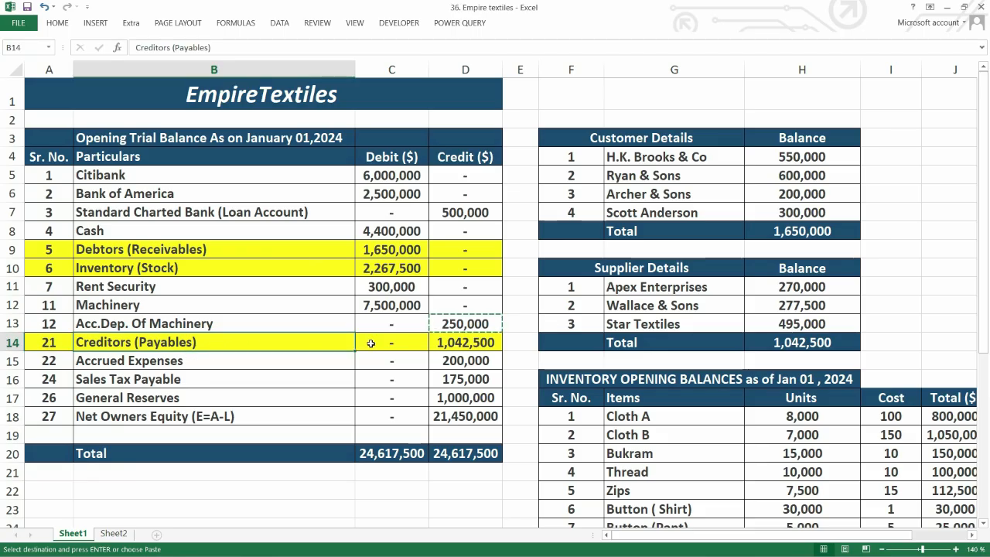
click(460, 345)
key(Escape)
drag(690, 288, 691, 321)
drag(813, 291, 824, 329)
click(824, 343)
click(478, 356)
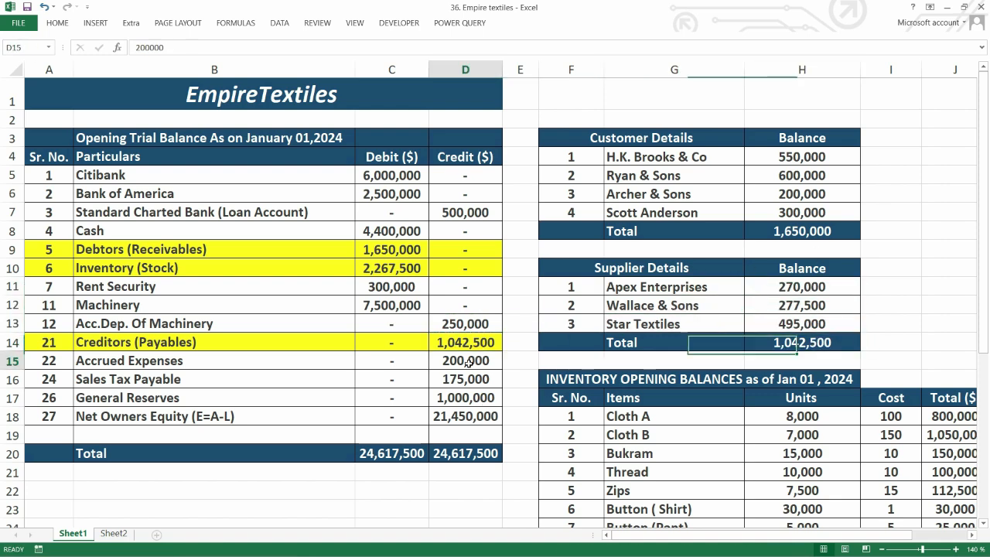
Set the new account's type to Other Current Liability and name it Accrued Expenses from the Excel trial balance
click(157, 365)
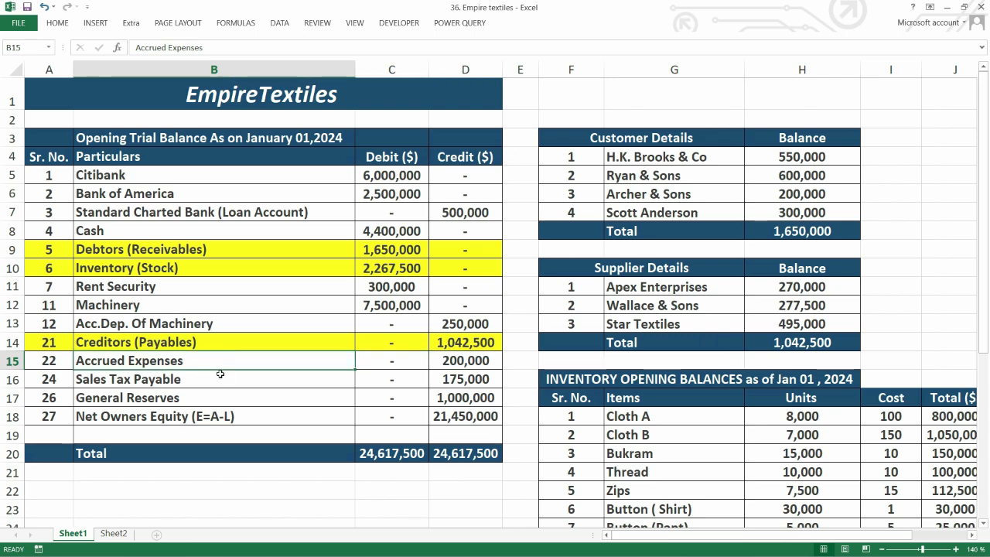
key(ctrl+c)
key(alt+Tab)
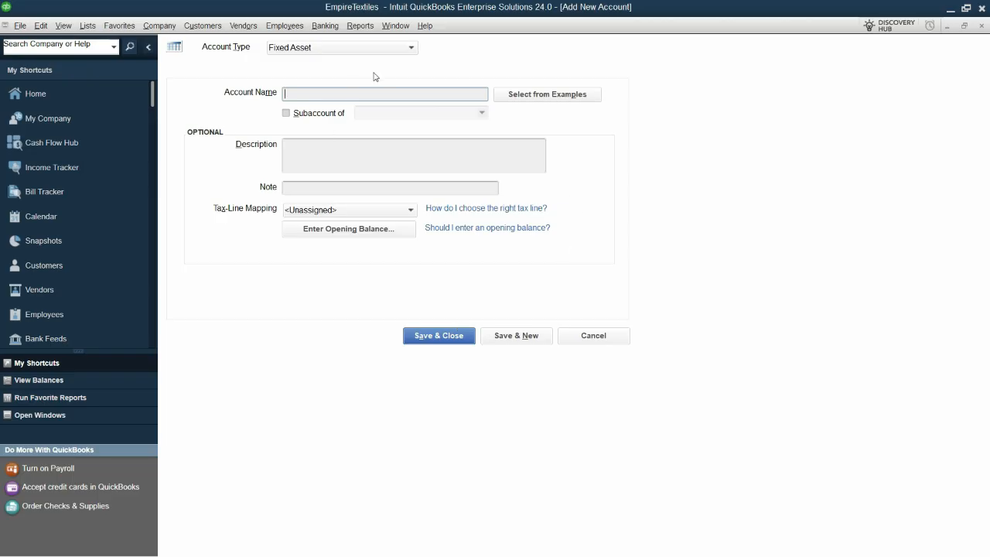
click(411, 48)
click(308, 162)
key(alt+Tab)
key(alt+Tab)
key(ctrl+v)
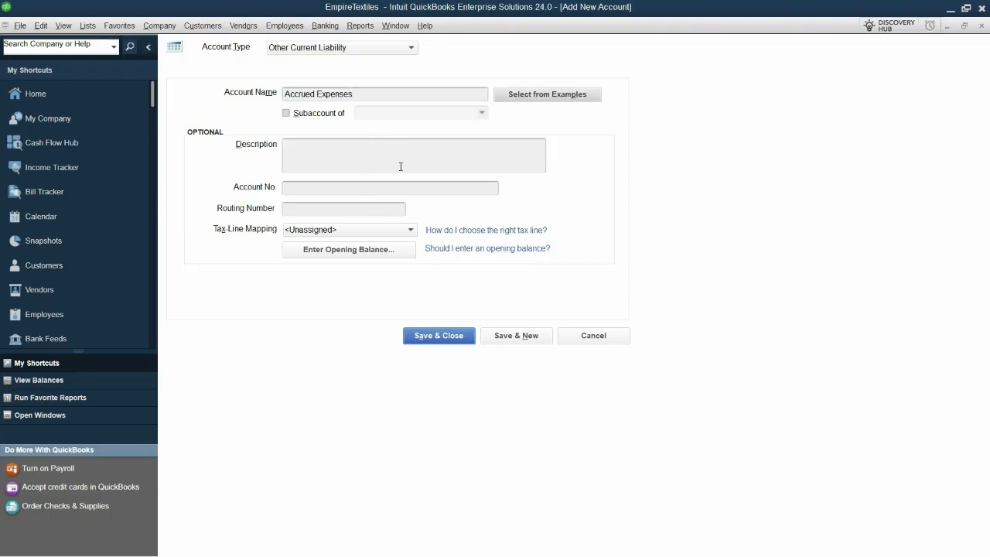
Enter a 200,000 opening balance as of 01-01-2024 for Accrued Expenses and save the account, starting another new one
click(346, 253)
text(200000)
key(Tab)
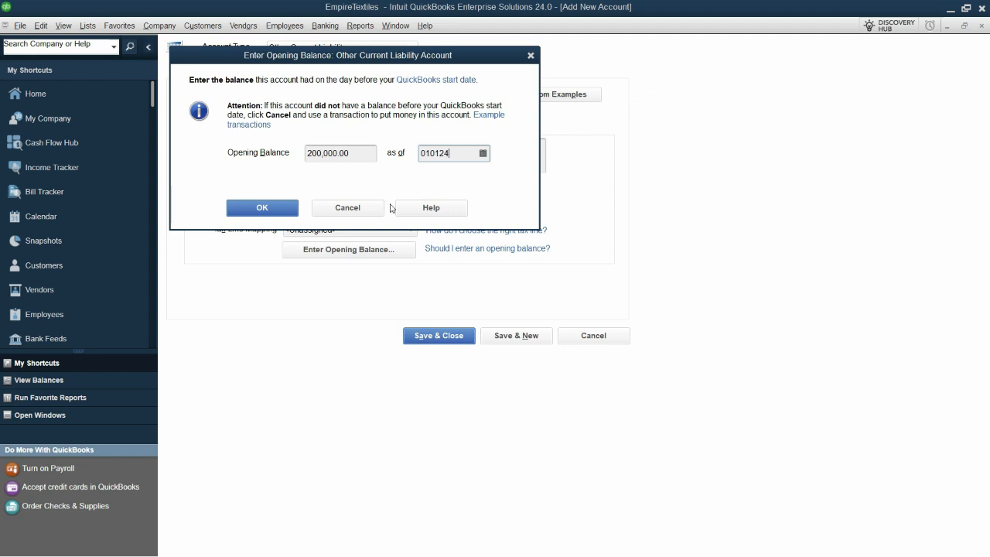
text(010124)
key(Tab)
click(277, 206)
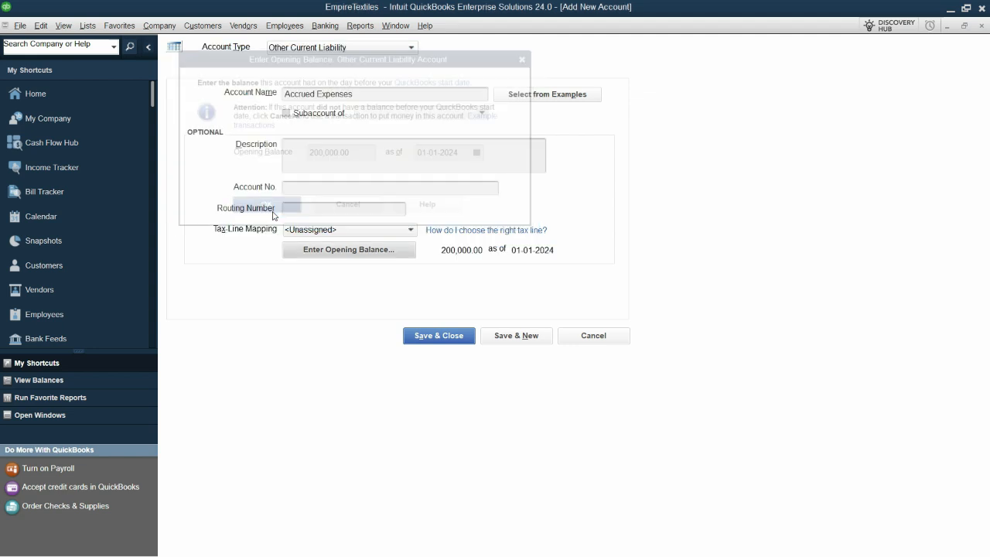
click(509, 340)
Create the Sales Tax Payable account as Other Current Liability with a 175,000 opening balance as of 01-01-2024
key(alt+Tab)
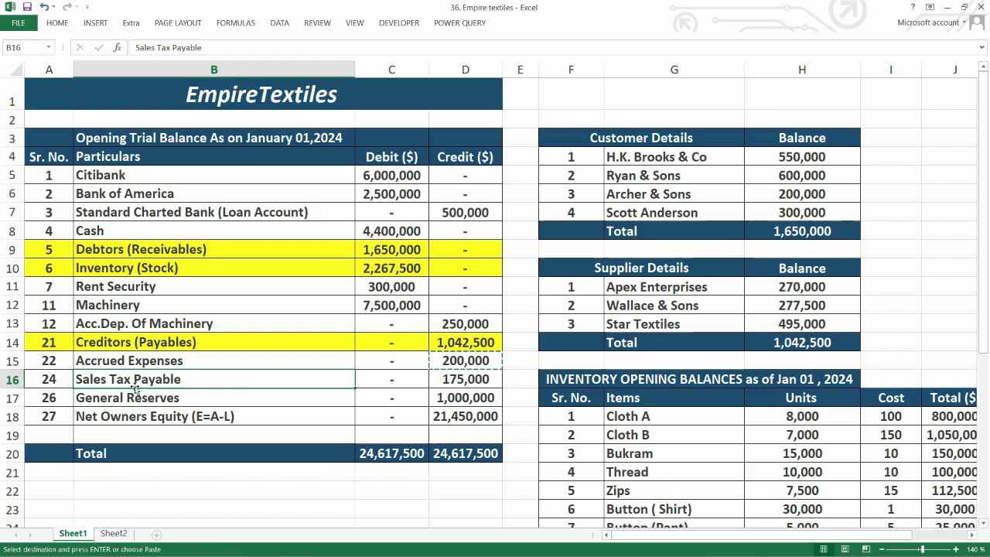
key(alt+Tab)
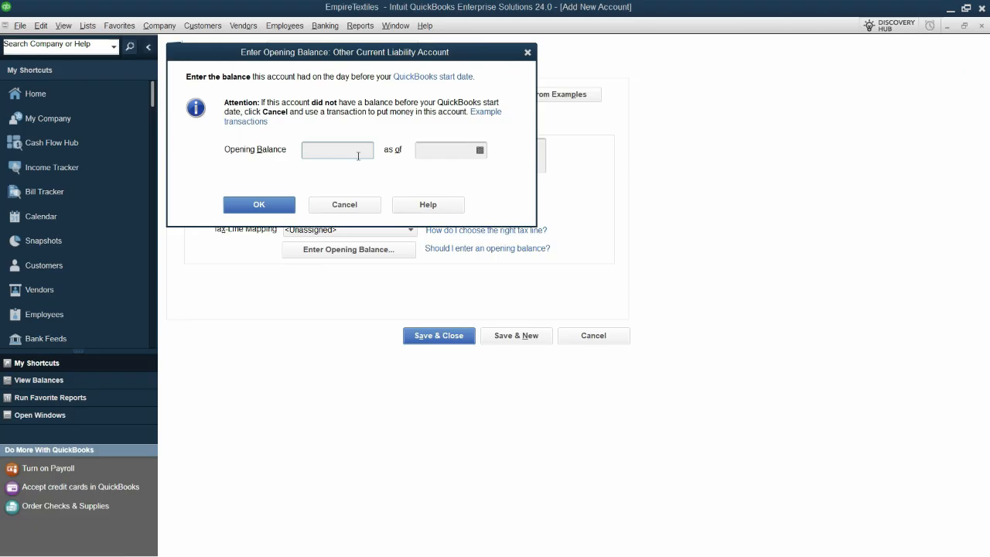
click(358, 157)
key(ctrl+v)
text(01-01-2024)
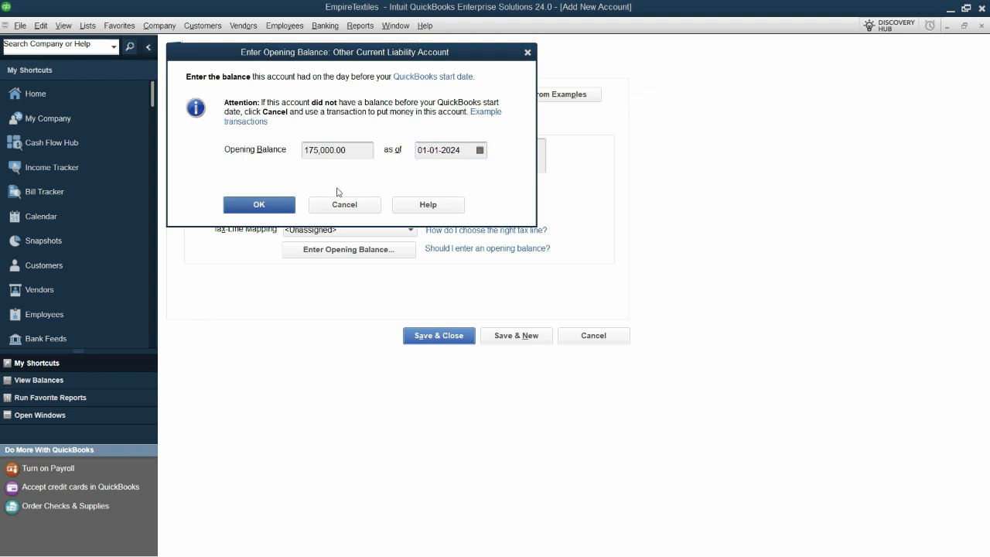
click(271, 206)
click(519, 337)
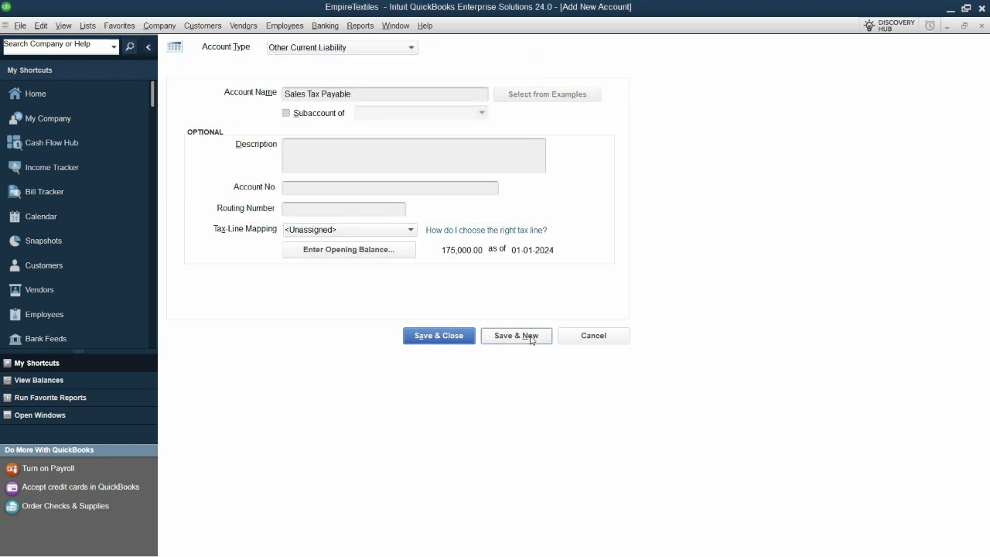
Set the next new account's type to Equity and name it General Reserves from the Excel trial balance
key(alt+Tab)
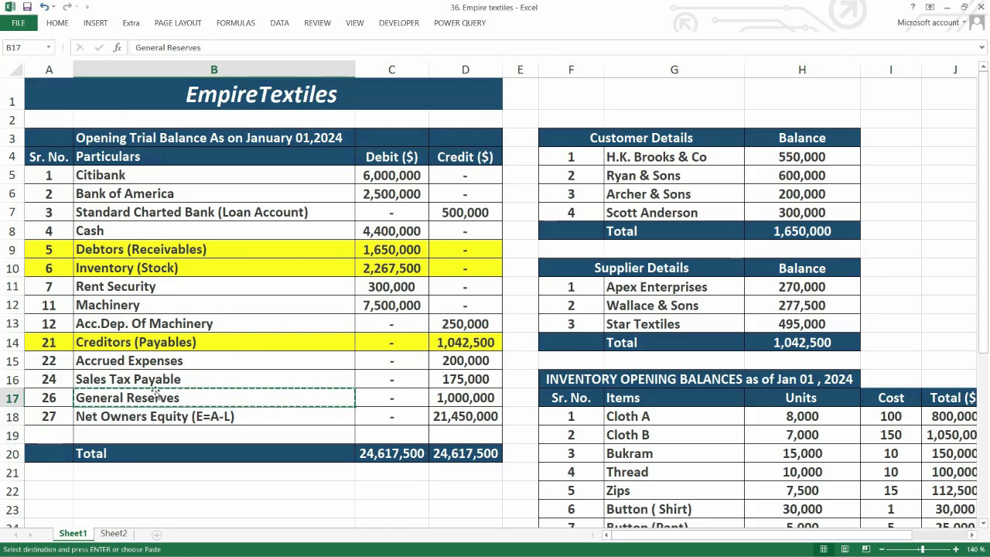
key(ctrl+c)
key(alt+Tab)
click(412, 47)
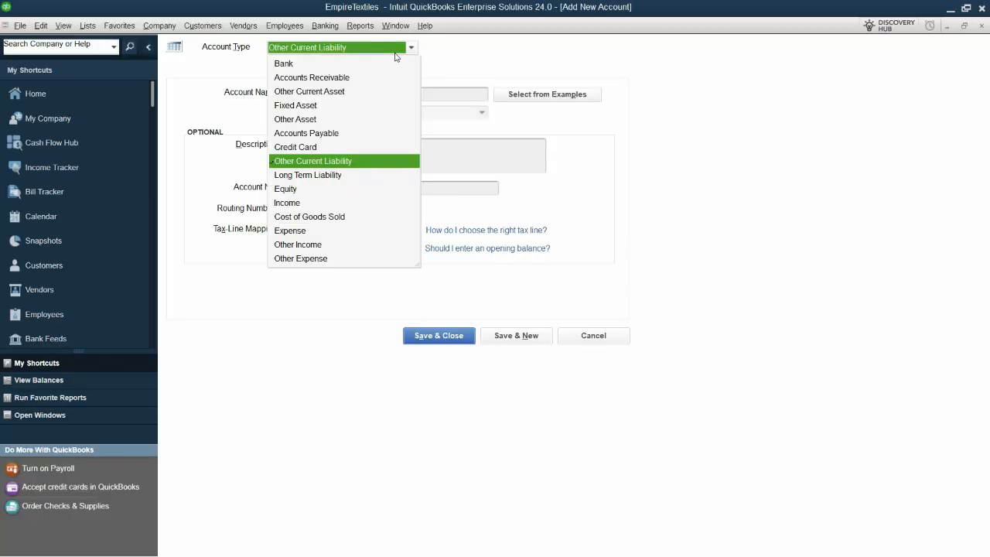
click(294, 189)
click(387, 95)
key(ctrl+v)
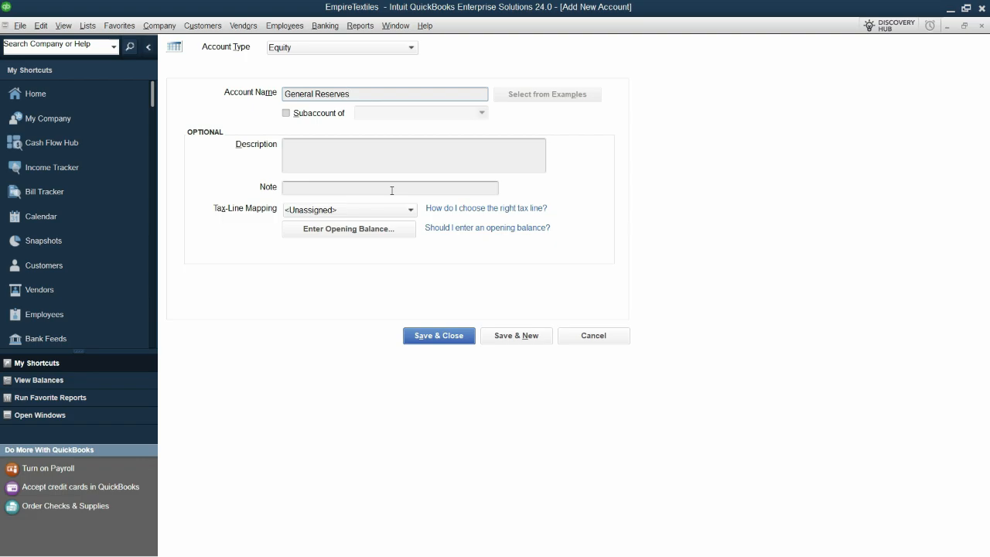
Enter the 1,000,000 General Reserves opening balance from the Excel trial balance as of 01-01-2024 and save the account
click(373, 229)
key(alt+Tab)
click(459, 397)
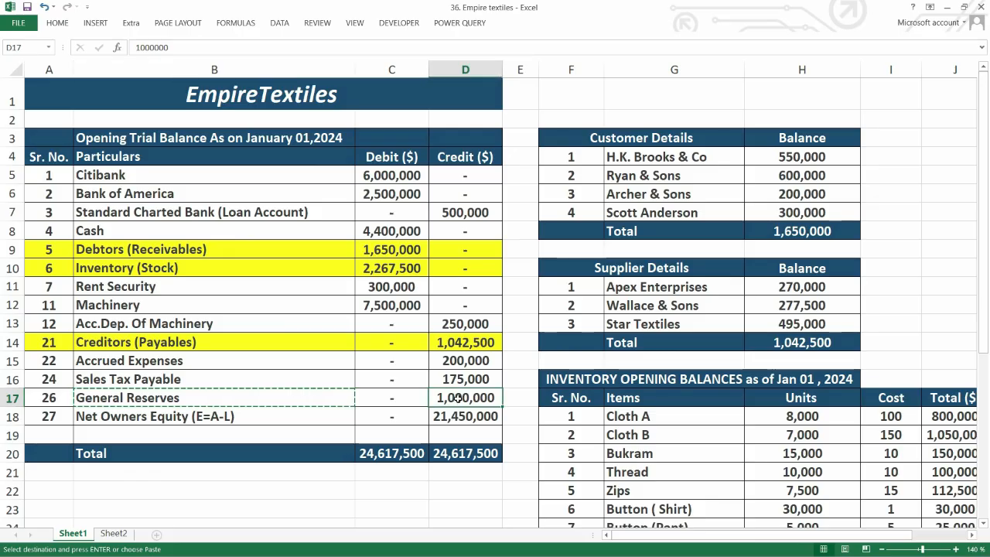
key(ctrl+c)
key(alt+Tab)
key(ctrl+v)
key(Tab)
text(01-01-2024)
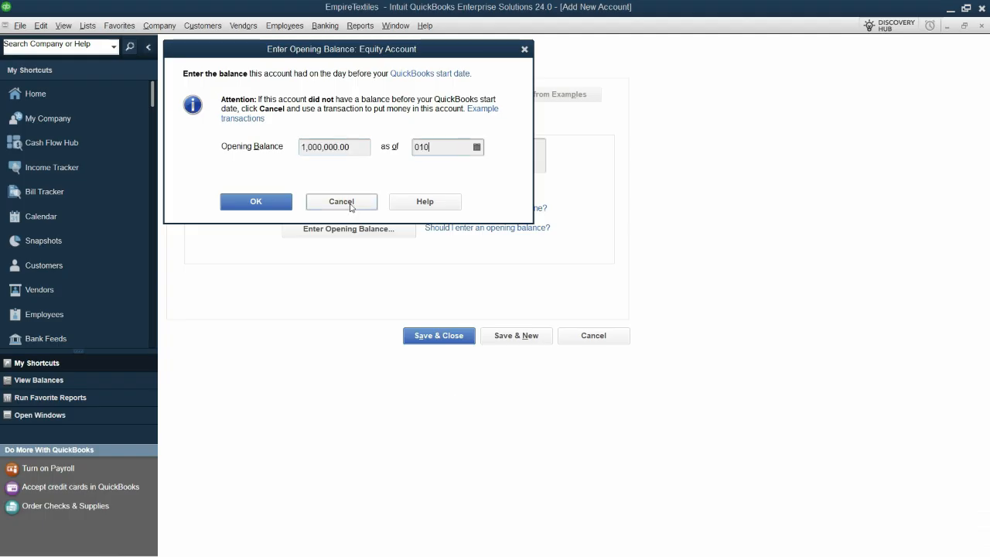
key(Tab)
click(258, 200)
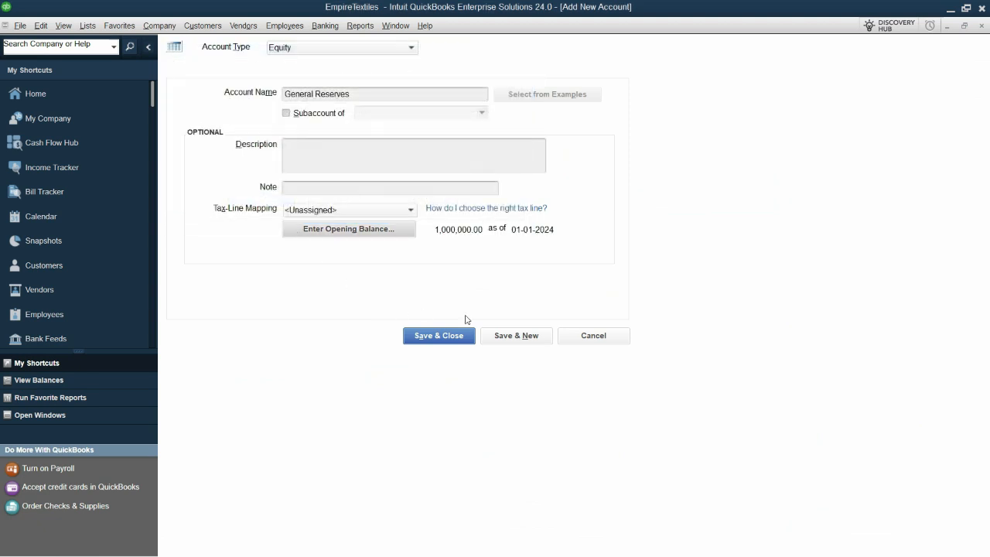
click(523, 338)
Check the Net Owners Equity row in the Excel trial balance and note A= C+L in G1 and C=A-L in H1
key(alt+Tab)
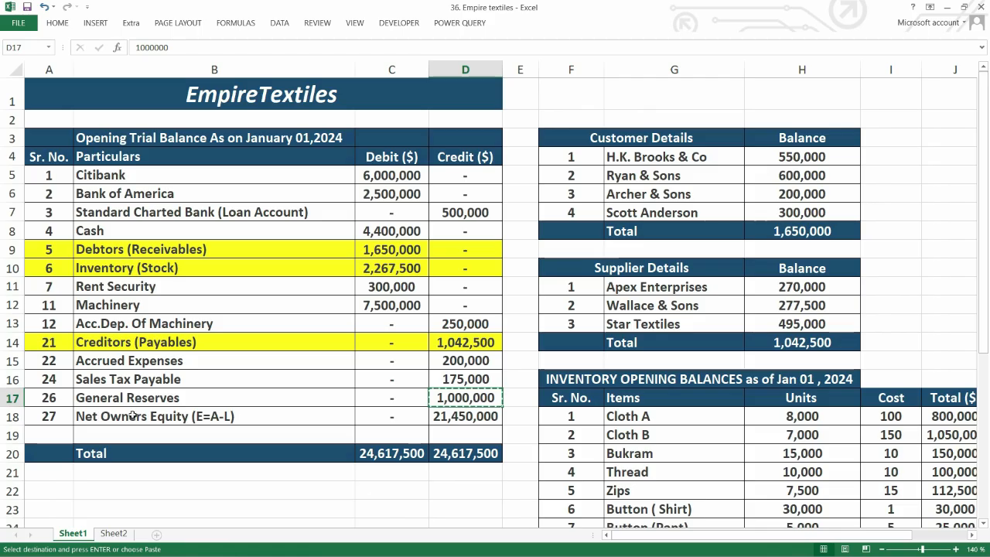
click(132, 416)
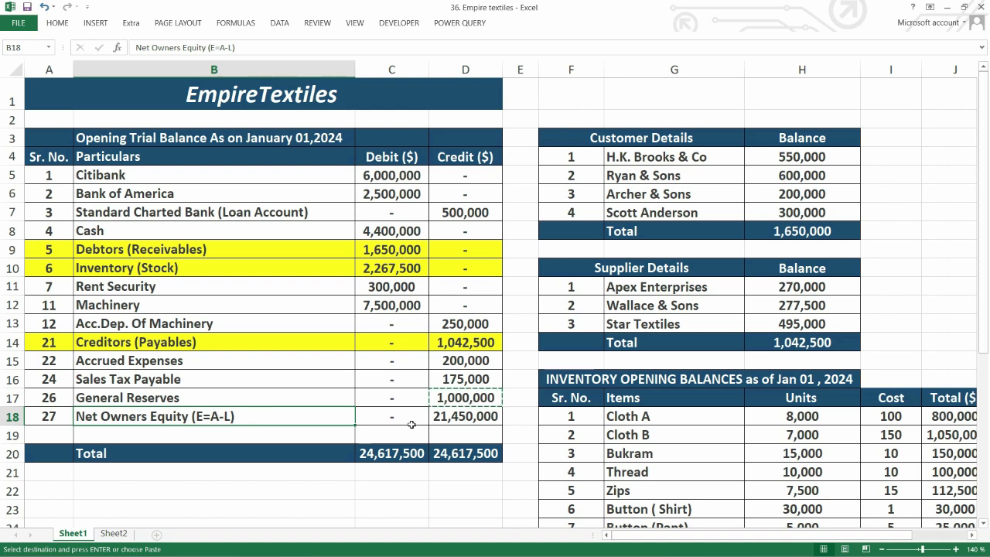
click(451, 418)
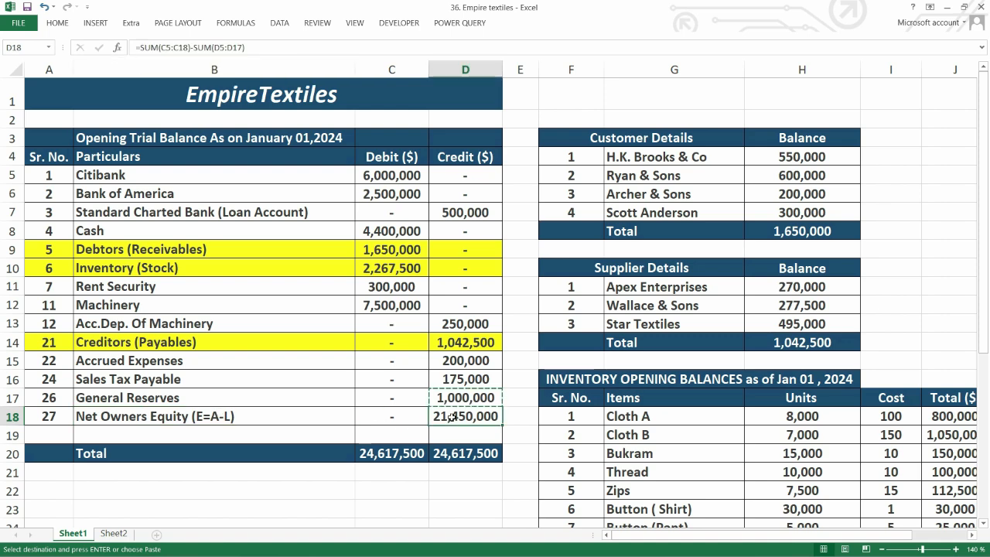
click(615, 97)
text(A= C+L)
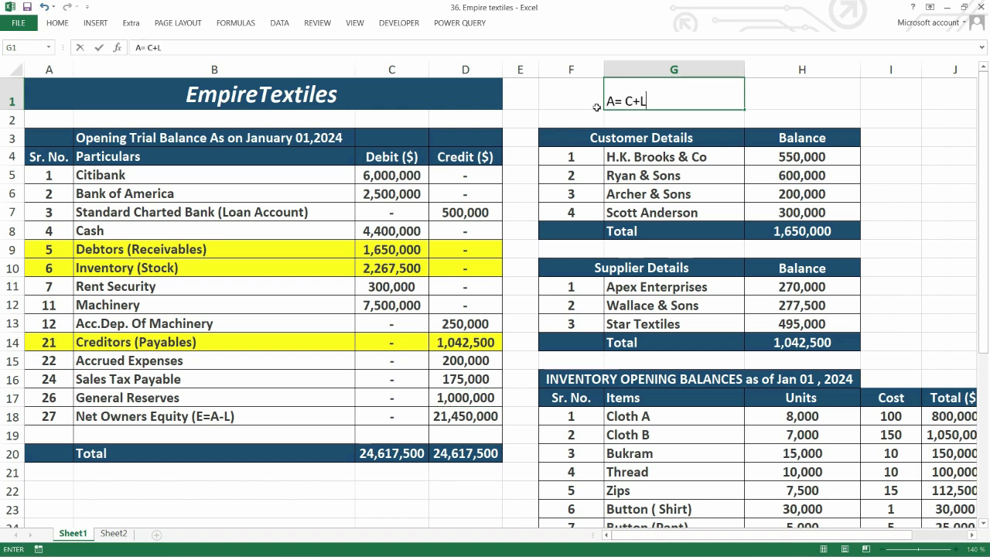
key(Return)
click(621, 101)
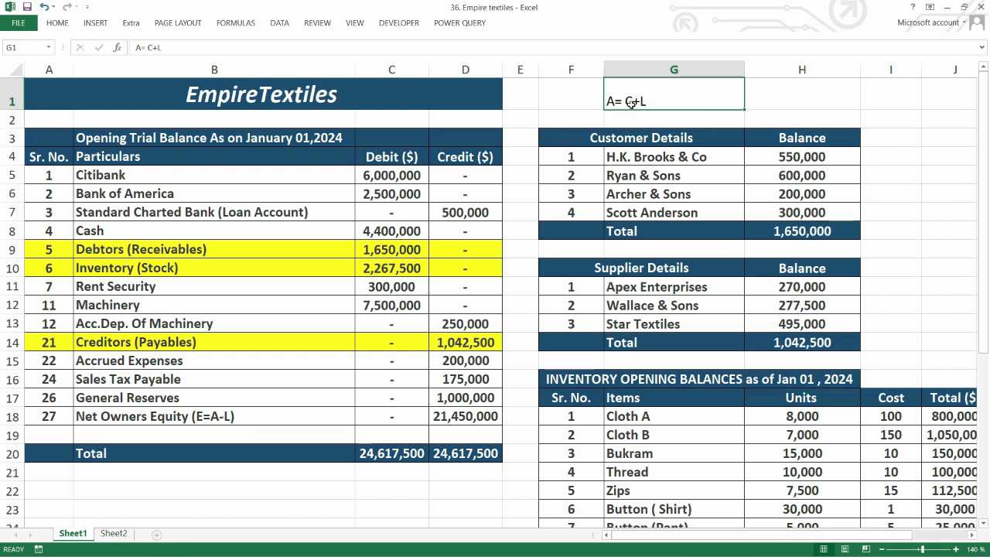
click(751, 107)
text(C=A)
text(-L)
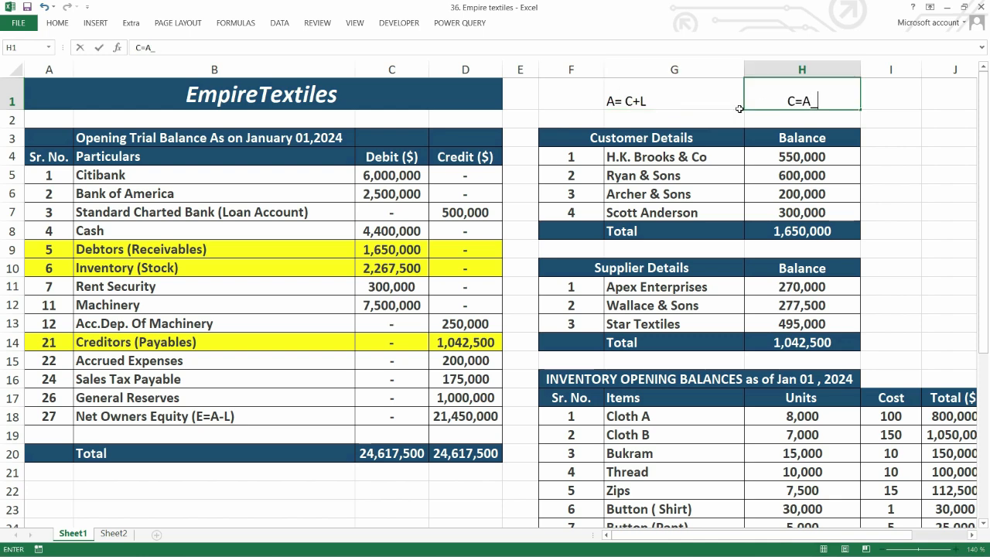
key(ctrl+Return)
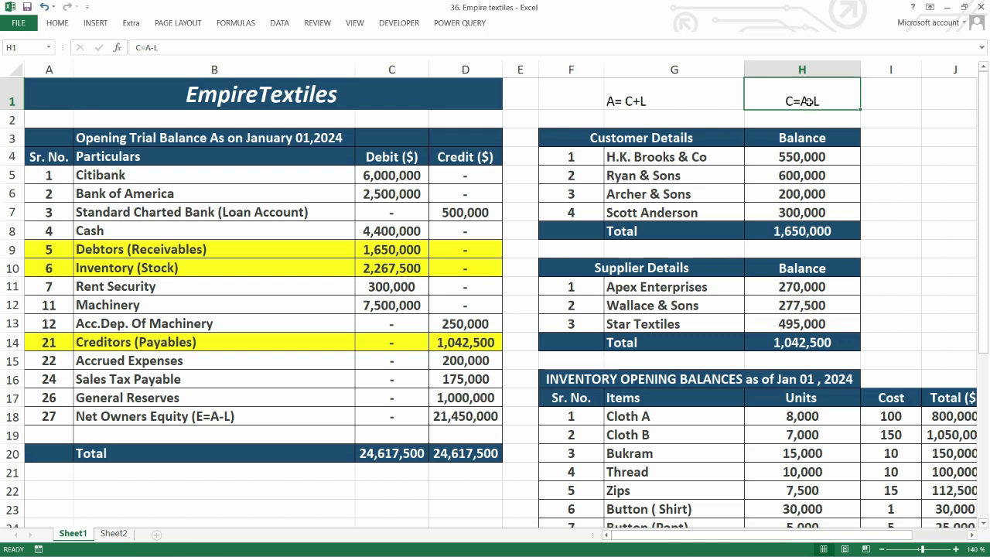
Clear the two accounting equation notes from cells G1 and H1
drag(805, 100, 634, 101)
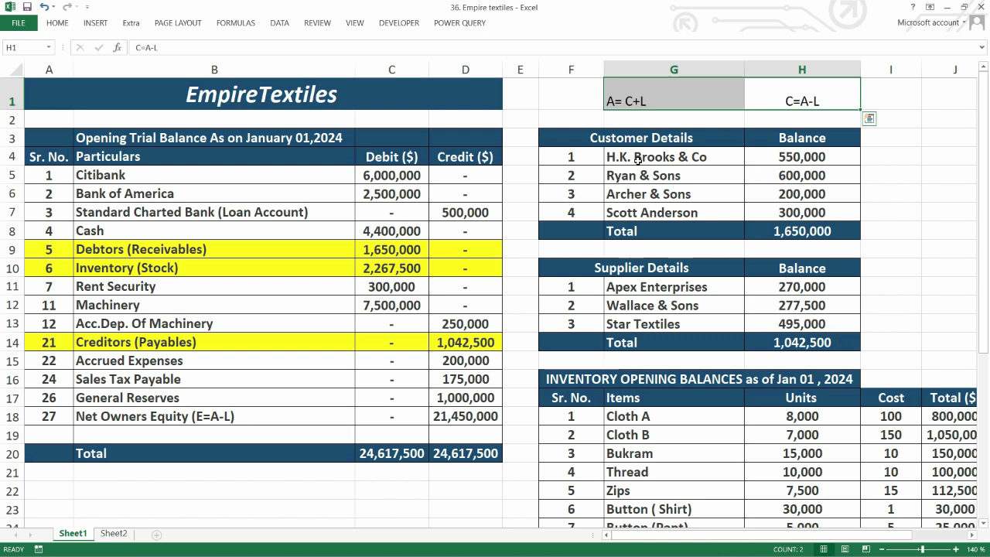
click(222, 419)
click(252, 398)
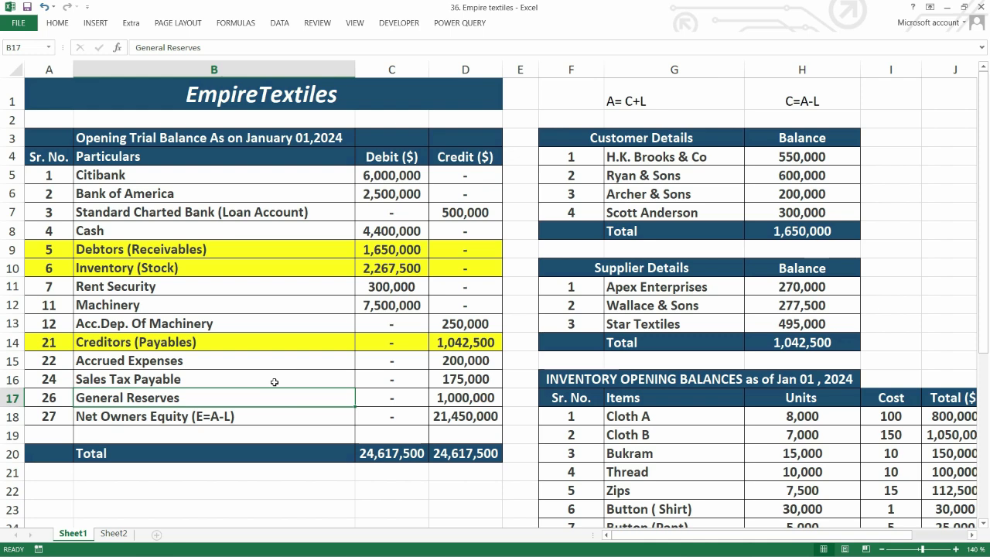
drag(830, 103, 698, 101)
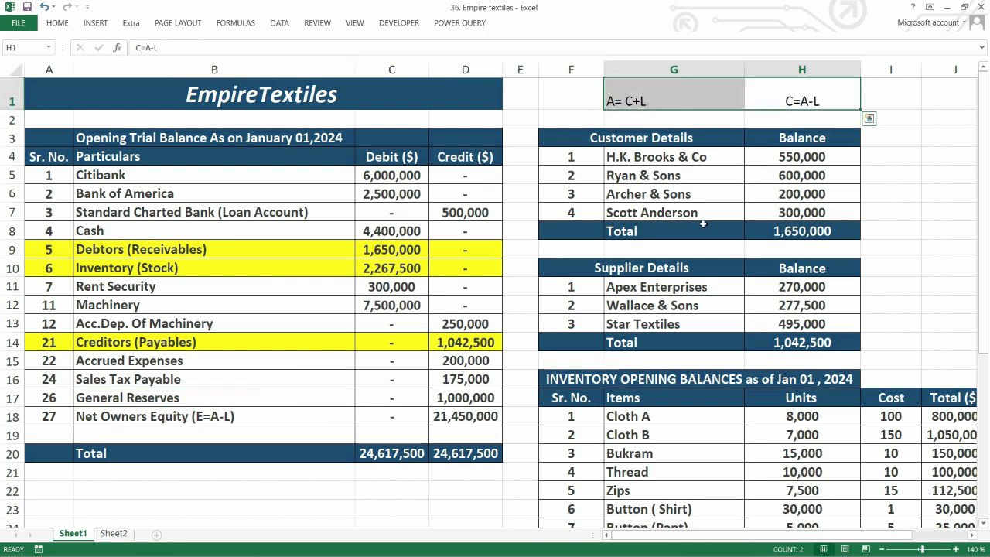
key(Delete)
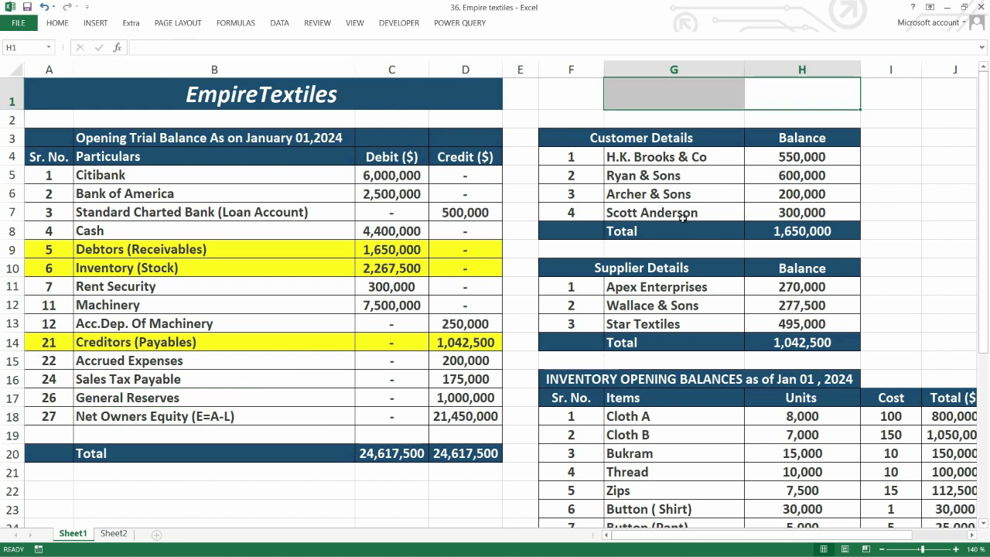
Highlight the Net Owners Equity (E=A-L) row of the trial balance in yellow, from the serial number to the credit column
drag(464, 416, 46, 416)
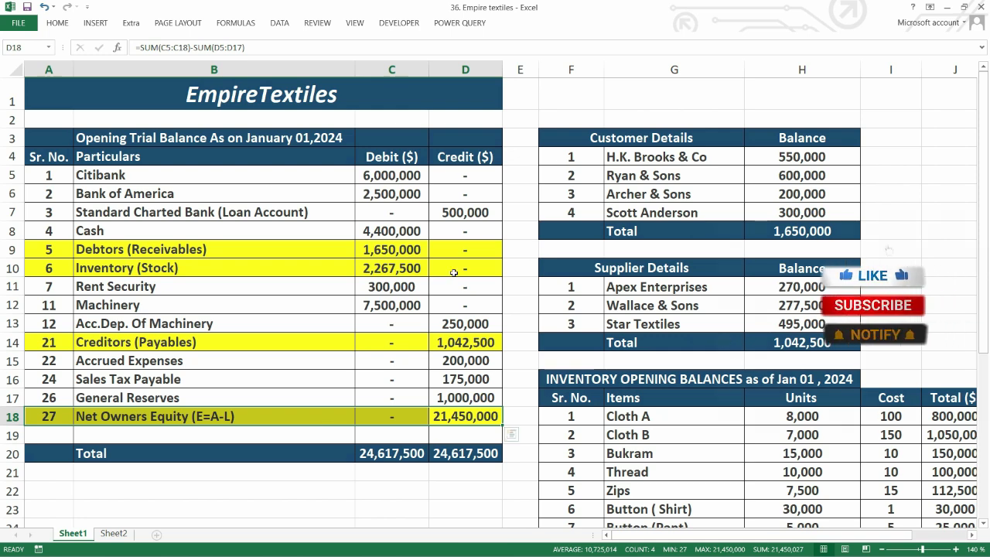
click(249, 179)
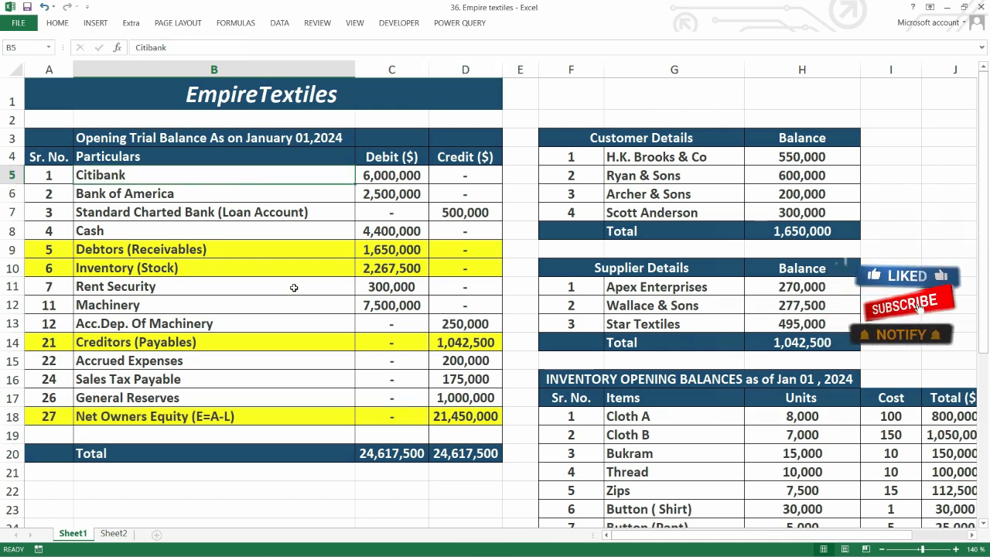